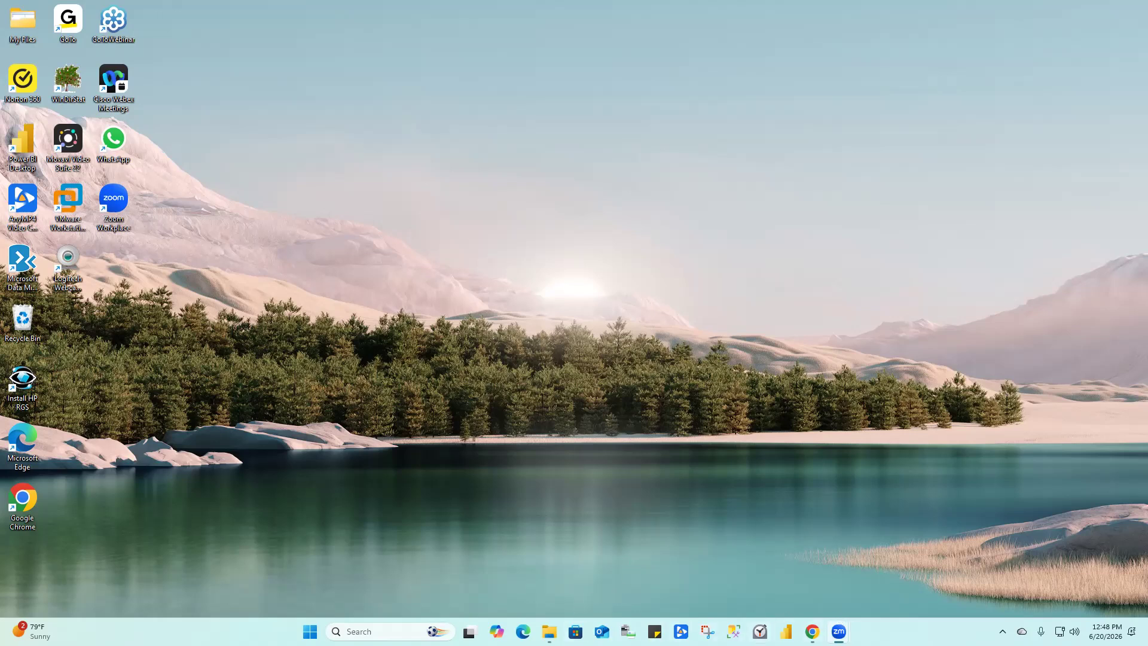
# Switch to Chrome and view the download options for the SQLServer2025-ENTDEV-x64-ENU .box and .exe files in the OneDrive installation folder.
pyautogui.click(812, 631)
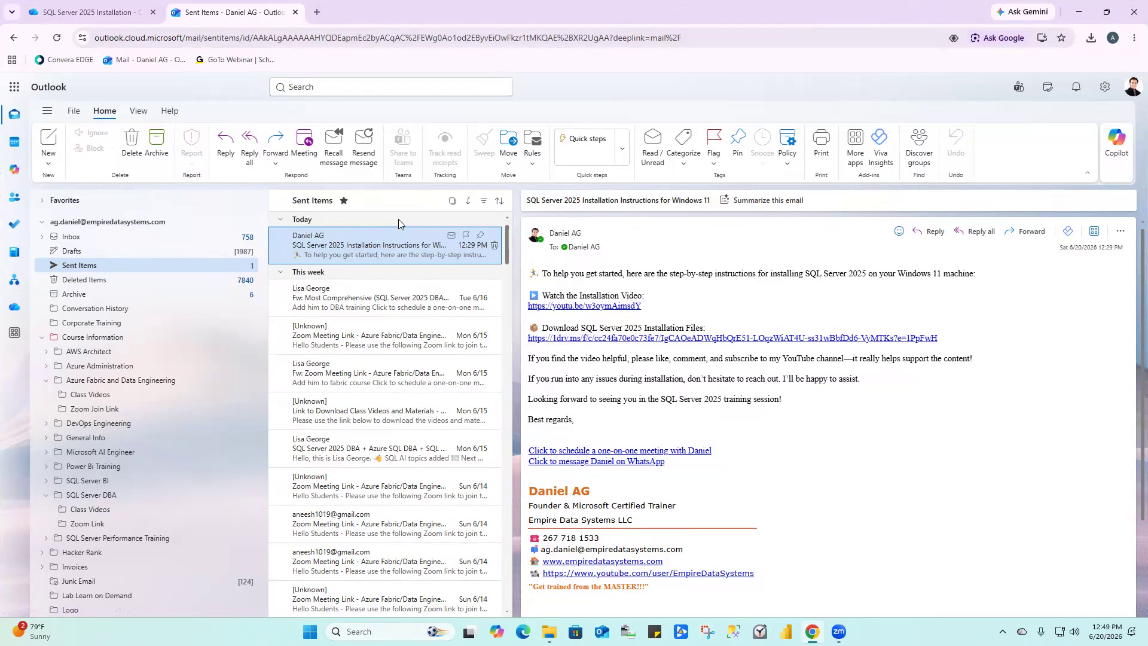
pyautogui.click(110, 15)
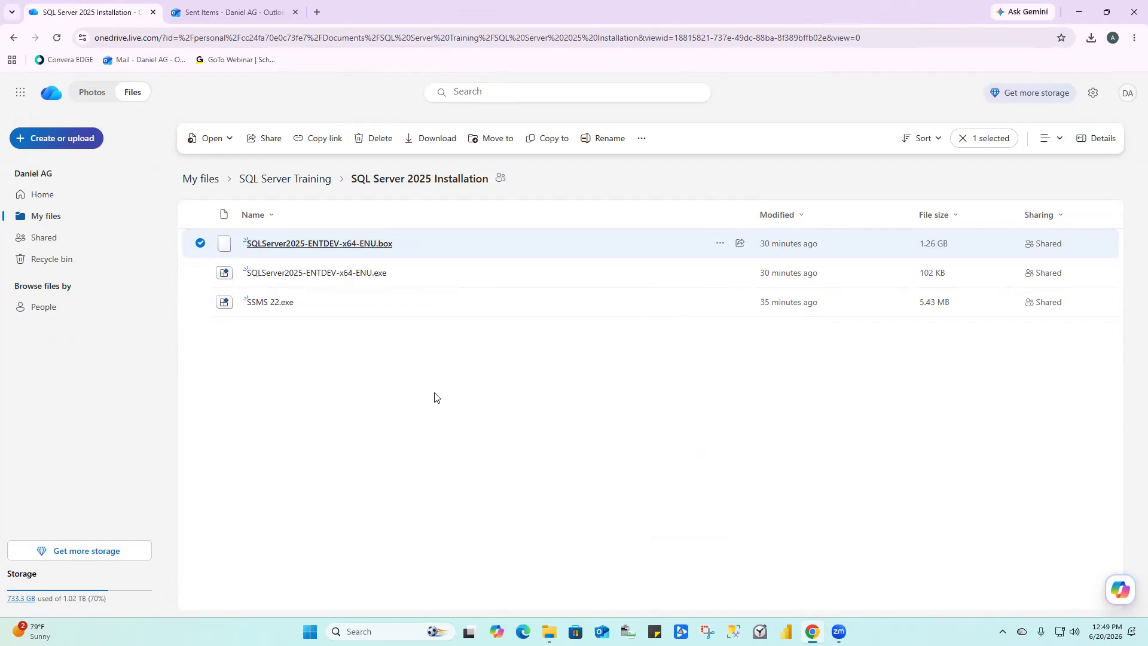
pyautogui.rightClick(371, 245)
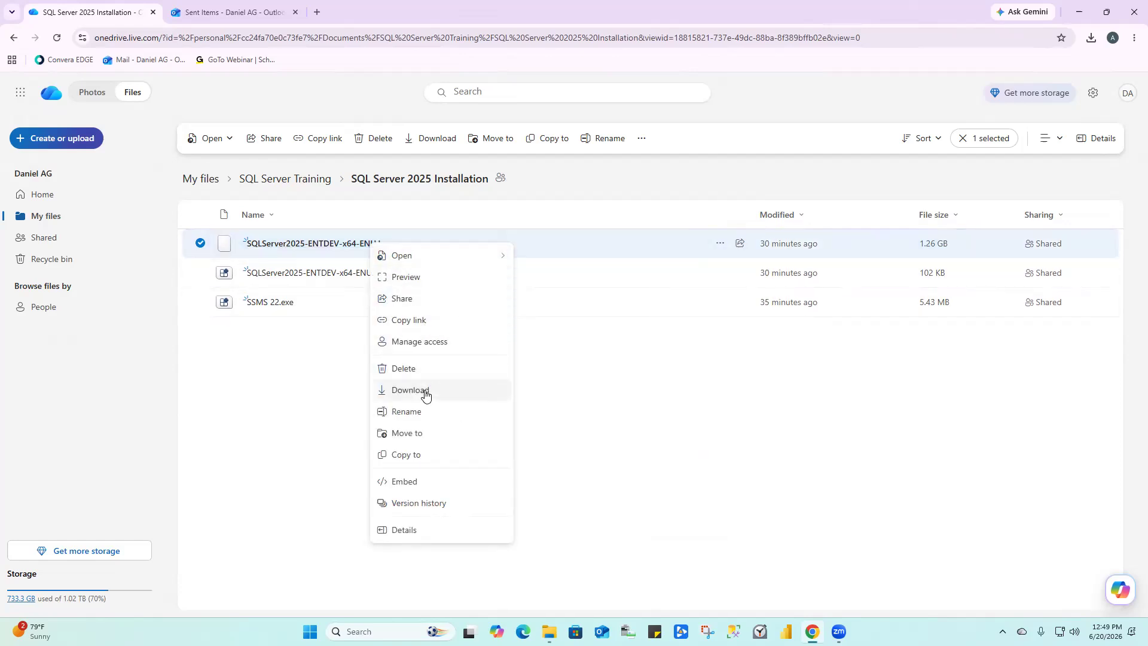
pyautogui.click(706, 396)
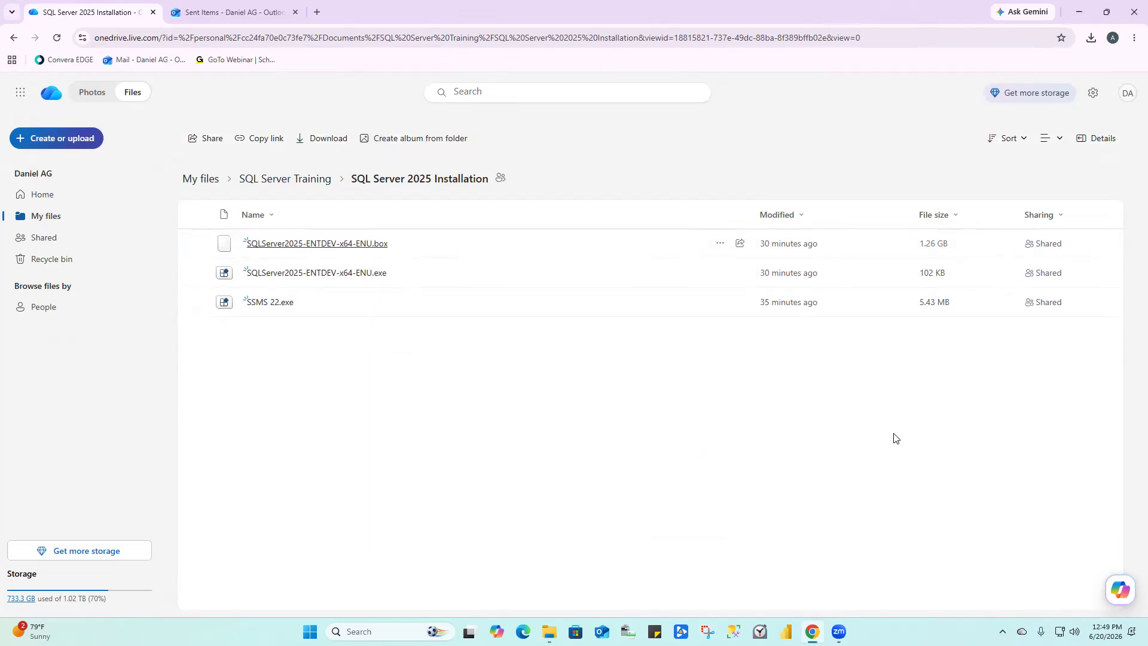
pyautogui.rightClick(350, 277)
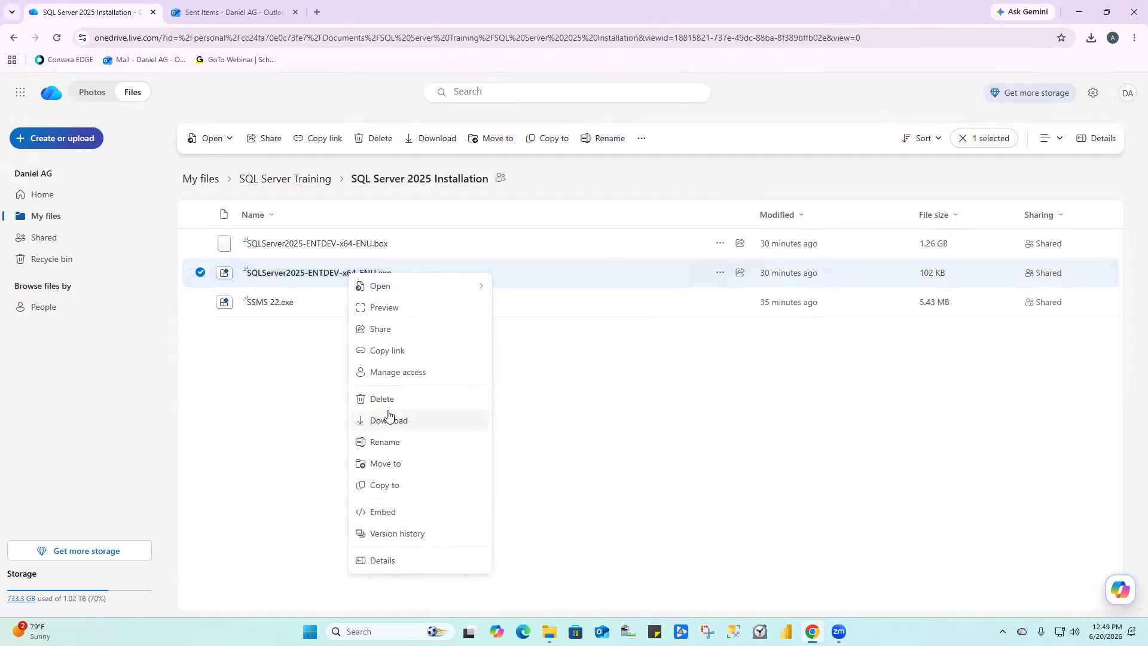
pyautogui.click(746, 449)
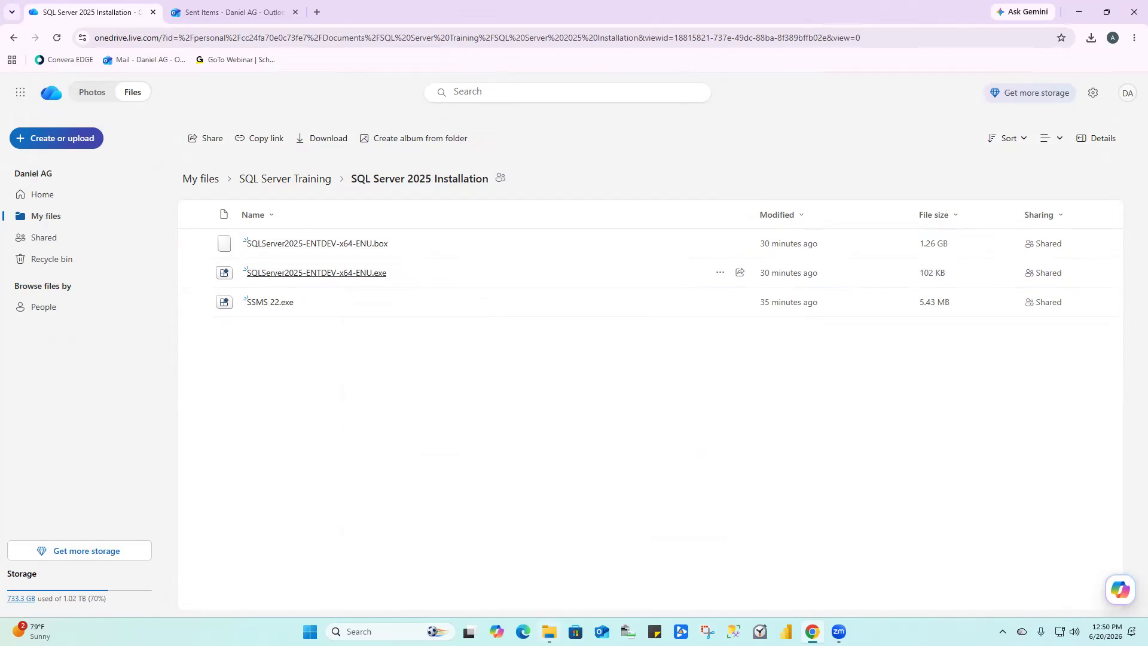
# Switch to File Explorer's Downloads folder, maximize the window and narrow the navigation pane so all file columns fit.
pyautogui.click(549, 632)
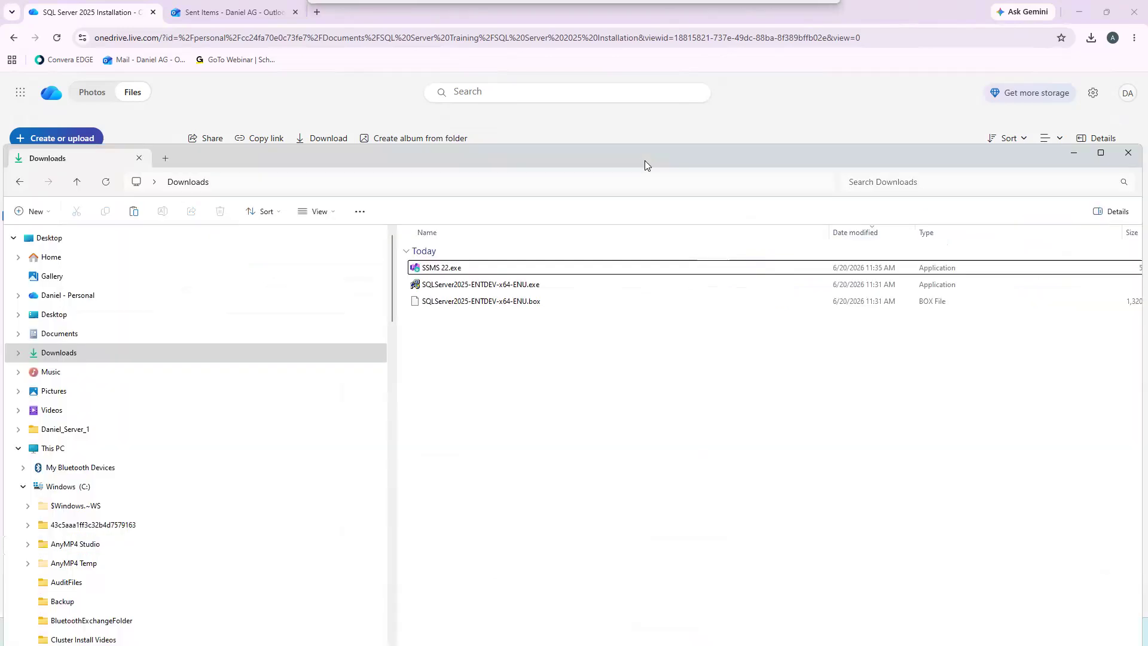
pyautogui.doubleClick(644, 161)
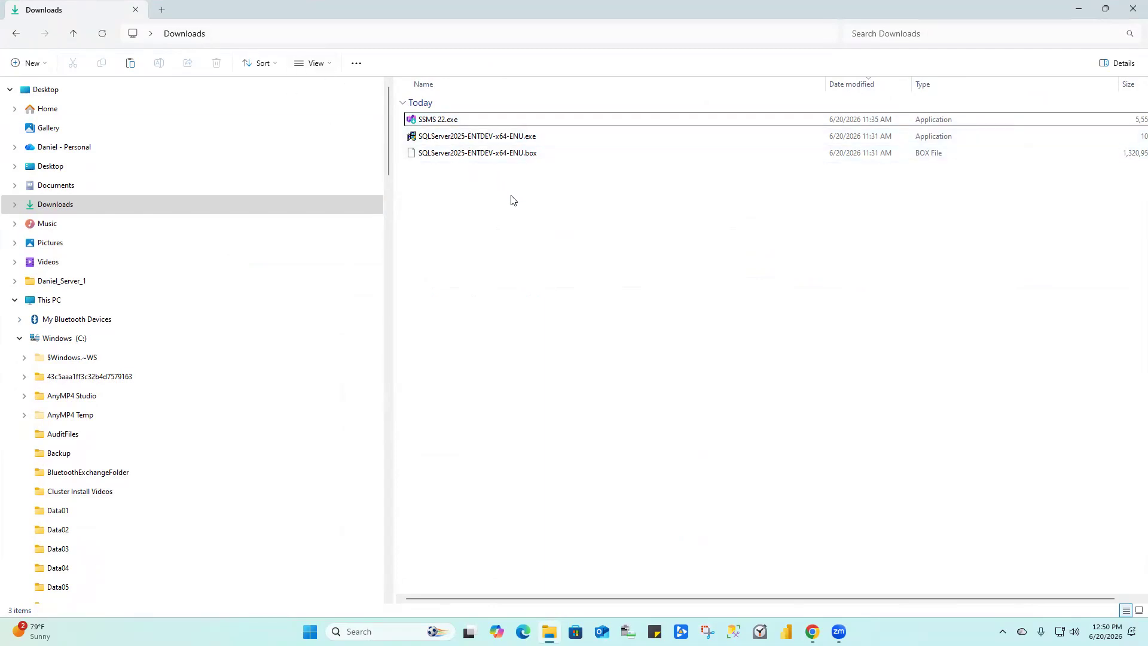
pyautogui.click(1105, 9)
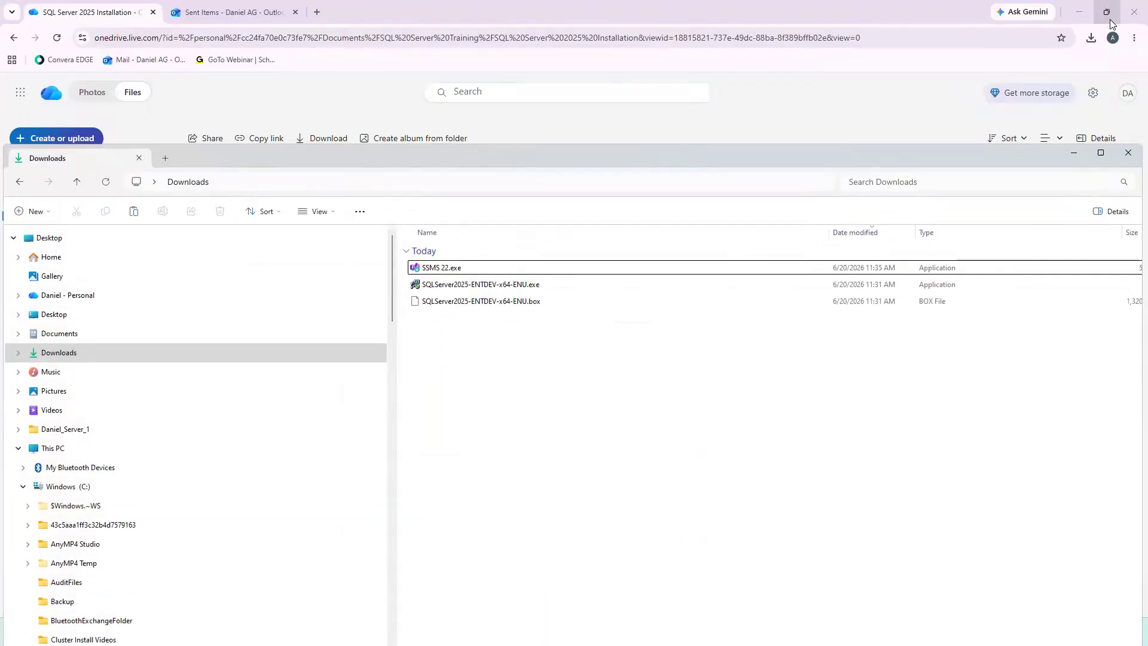
pyautogui.click(1099, 154)
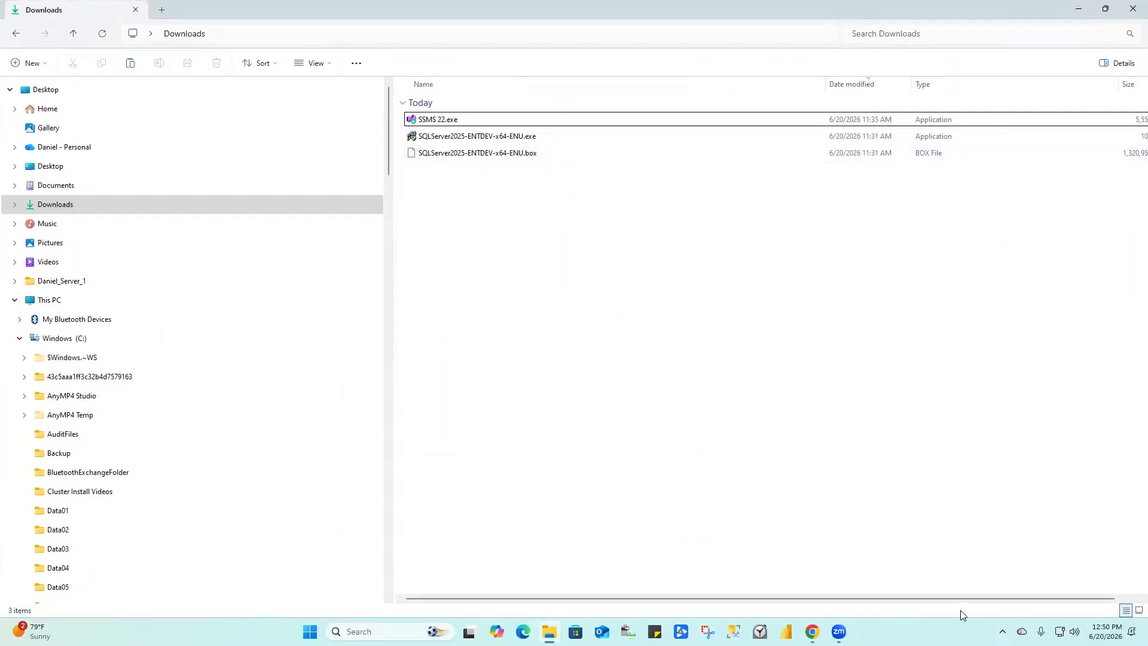
pyautogui.hscroll(2, 1004, 605)
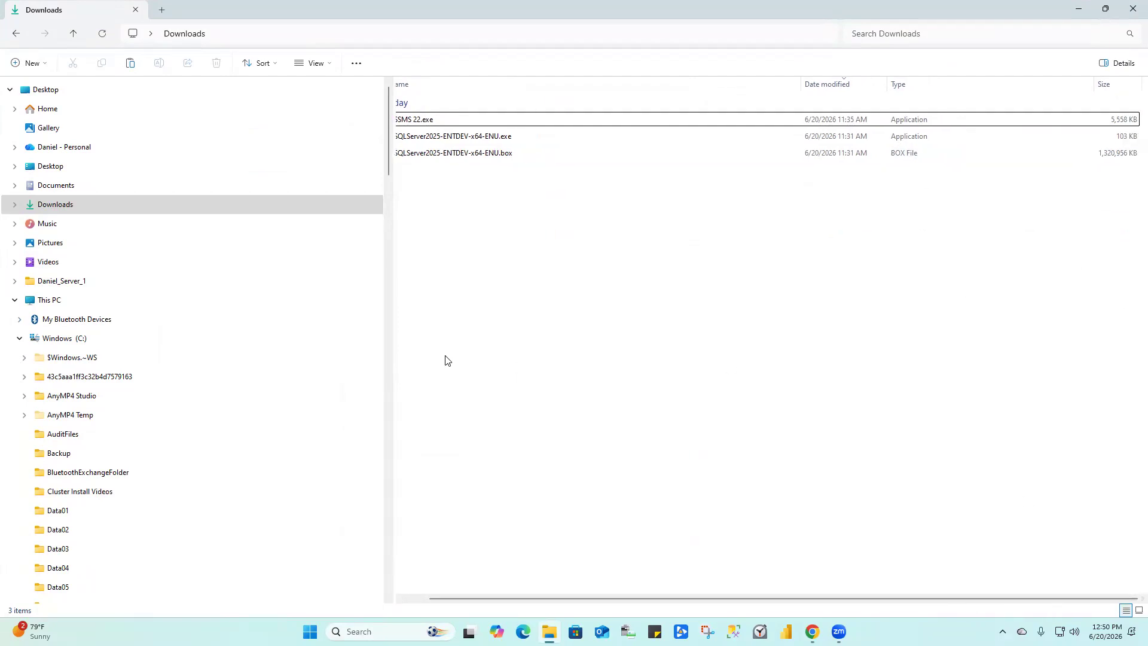
pyautogui.moveTo(389, 354); pyautogui.dragTo(153, 338)
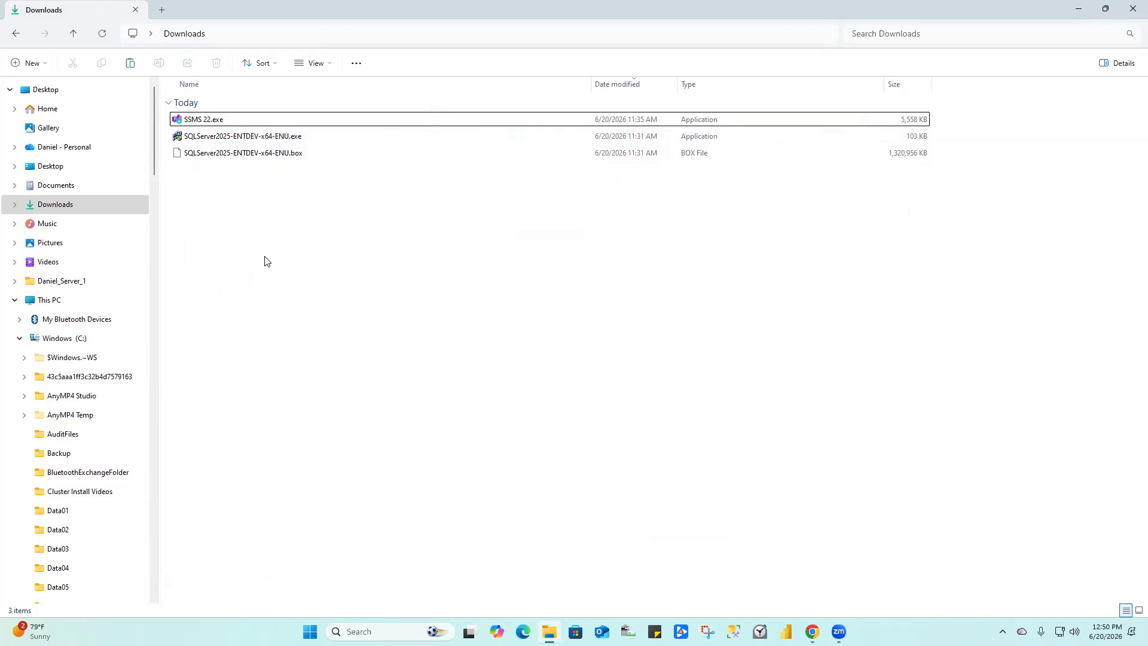
# Copy SSMS 22.exe, SQLServer2025-ENTDEV-x64-ENU.exe and SQLServer2025-ENTDEV-x64-ENU.box from the Downloads folder.
pyautogui.click(216, 120)
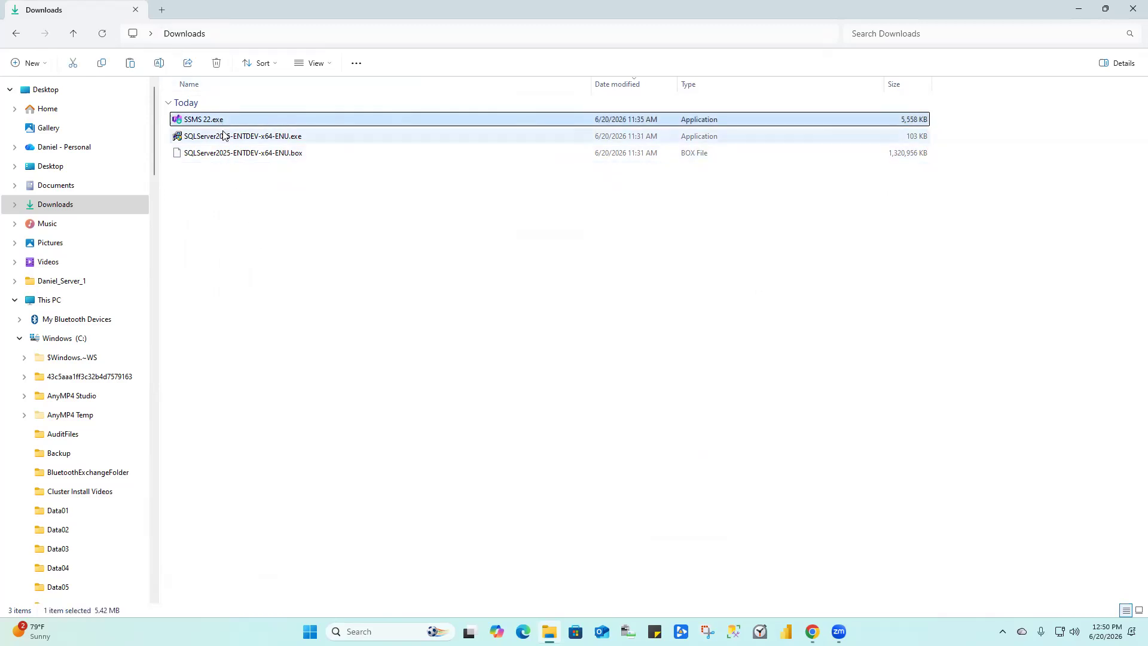
pyautogui.keyDown('ctrl'); pyautogui.click(226, 137); pyautogui.keyUp('ctrl')
pyautogui.keyDown('ctrl'); pyautogui.click(225, 154); pyautogui.keyUp('ctrl')
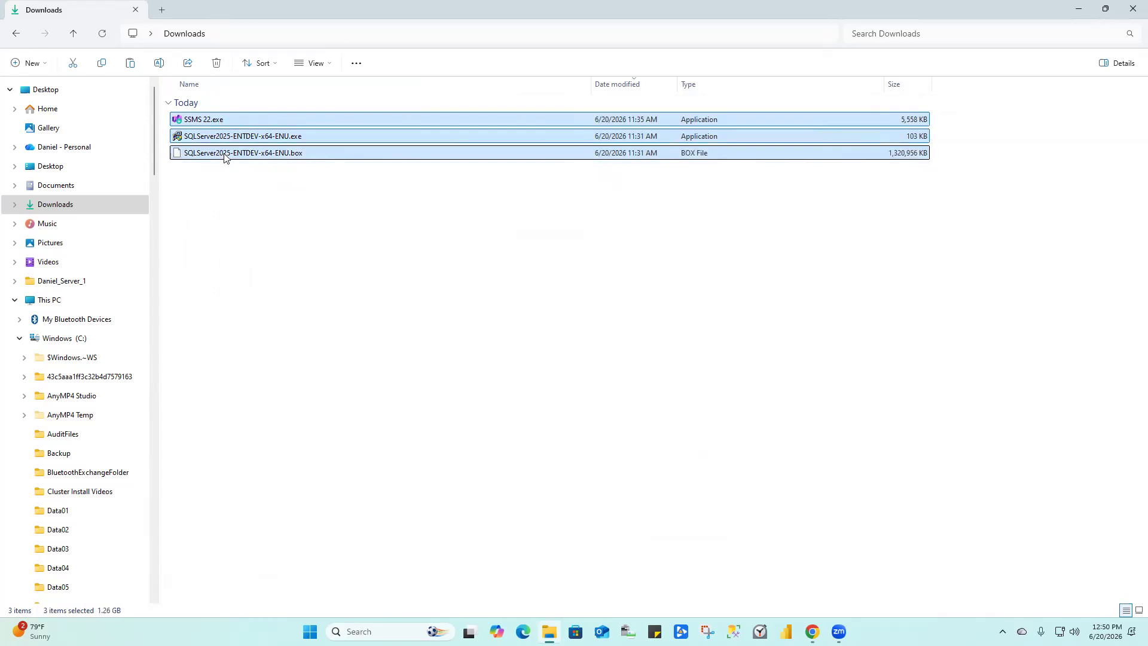
pyautogui.rightClick(226, 157)
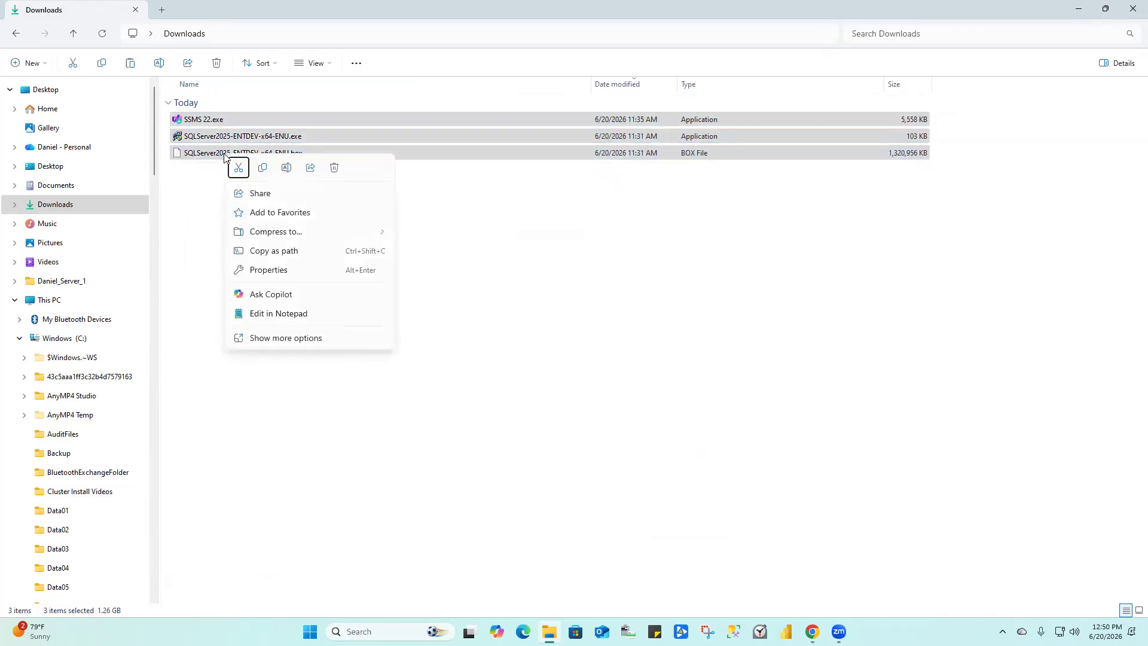
pyautogui.click(263, 169)
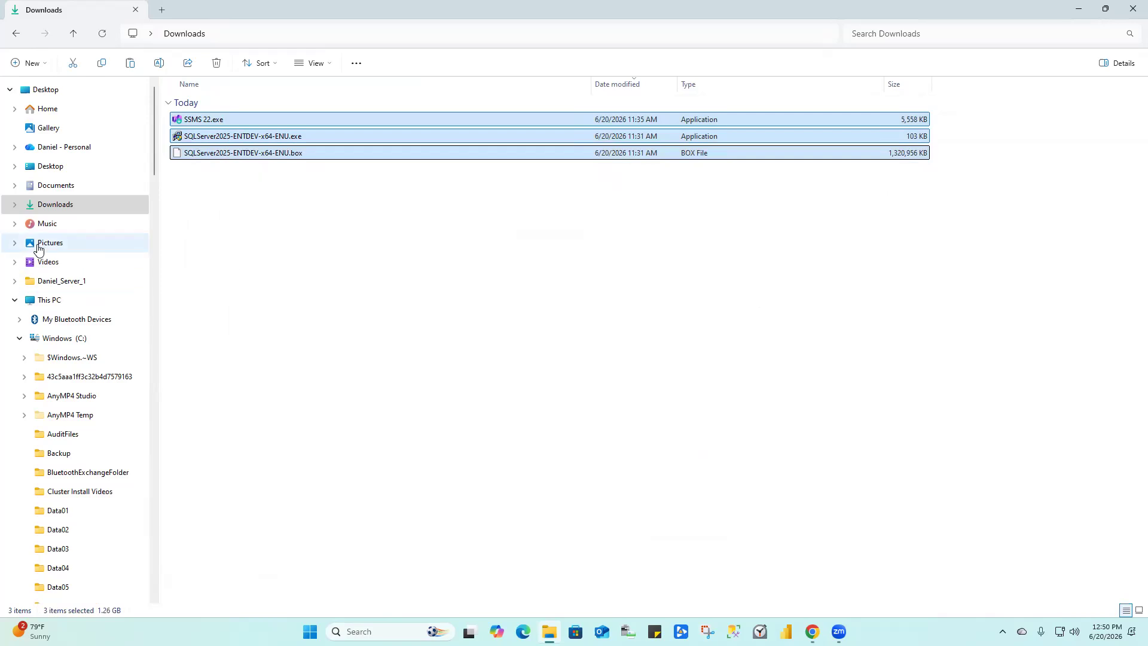
# Create a new folder named SQL Server 2025 Installation on the Windows (C:) drive.
pyautogui.click(66, 342)
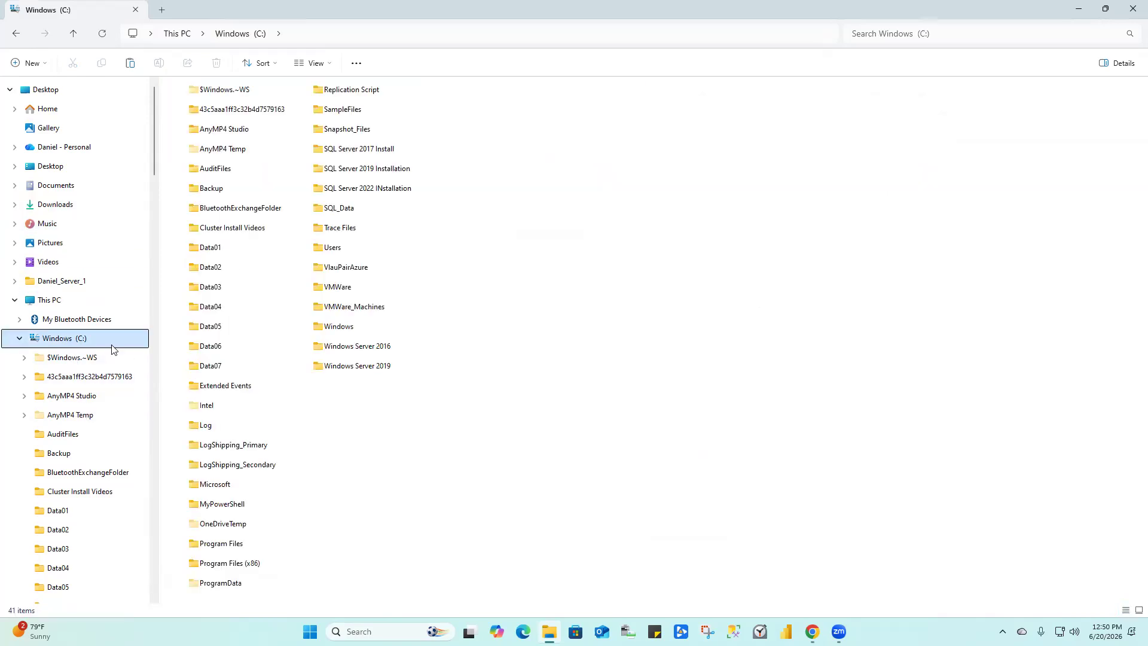
pyautogui.rightClick(545, 237)
pyautogui.moveTo(589, 357)
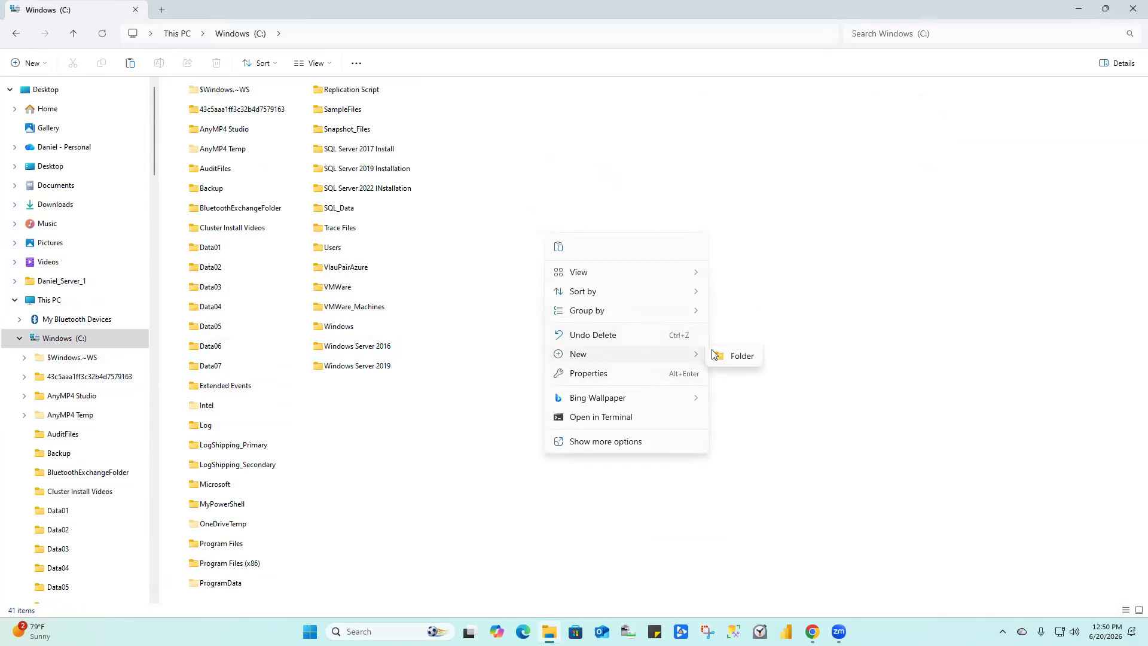
pyautogui.click(745, 356)
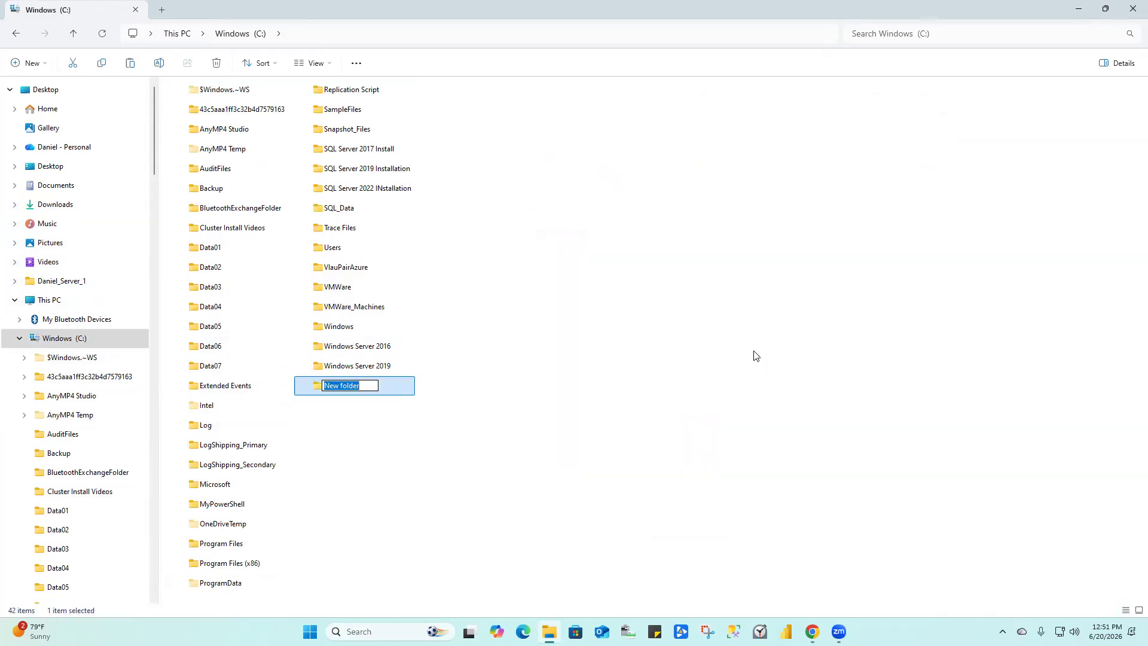
pyautogui.press('capslock')
pyautogui.write('SQL S')
pyautogui.press('capslock')
pyautogui.write('erver 2025')
pyautogui.press('capslock')
pyautogui.write('I')
pyautogui.press('capslock')
pyautogui.write('nstallation')
pyautogui.click(762, 410)
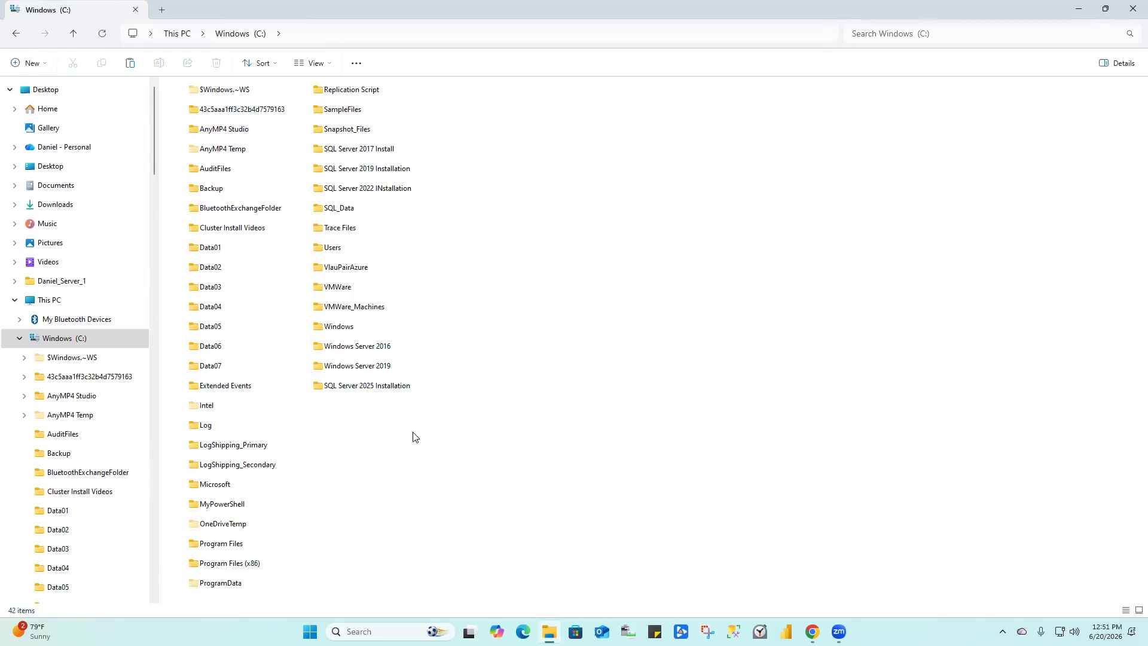
# Paste the copied setup files into the SQL Server 2025 Installation folder and widen its Name column.
pyautogui.doubleClick(388, 388)
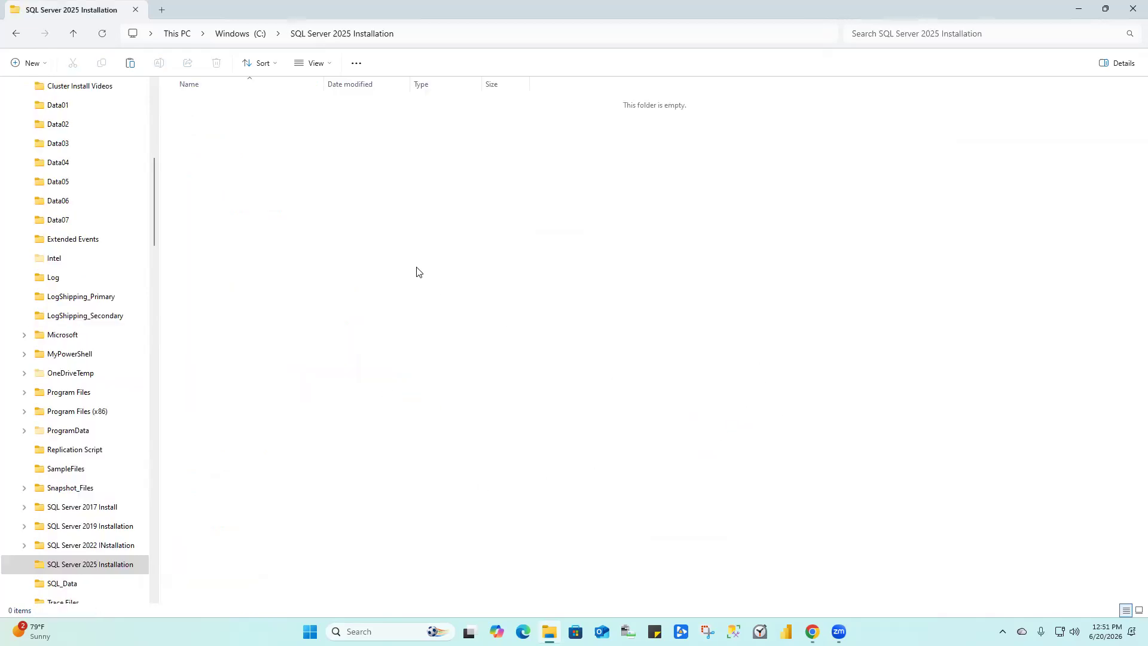
pyautogui.rightClick(416, 269)
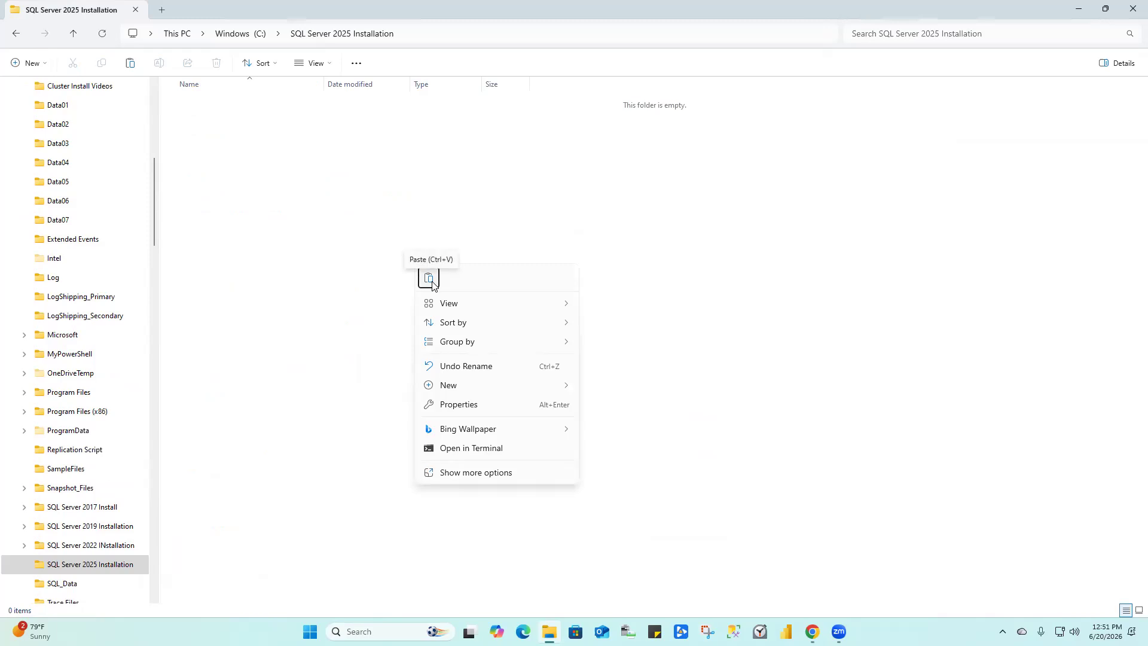
pyautogui.click(430, 280)
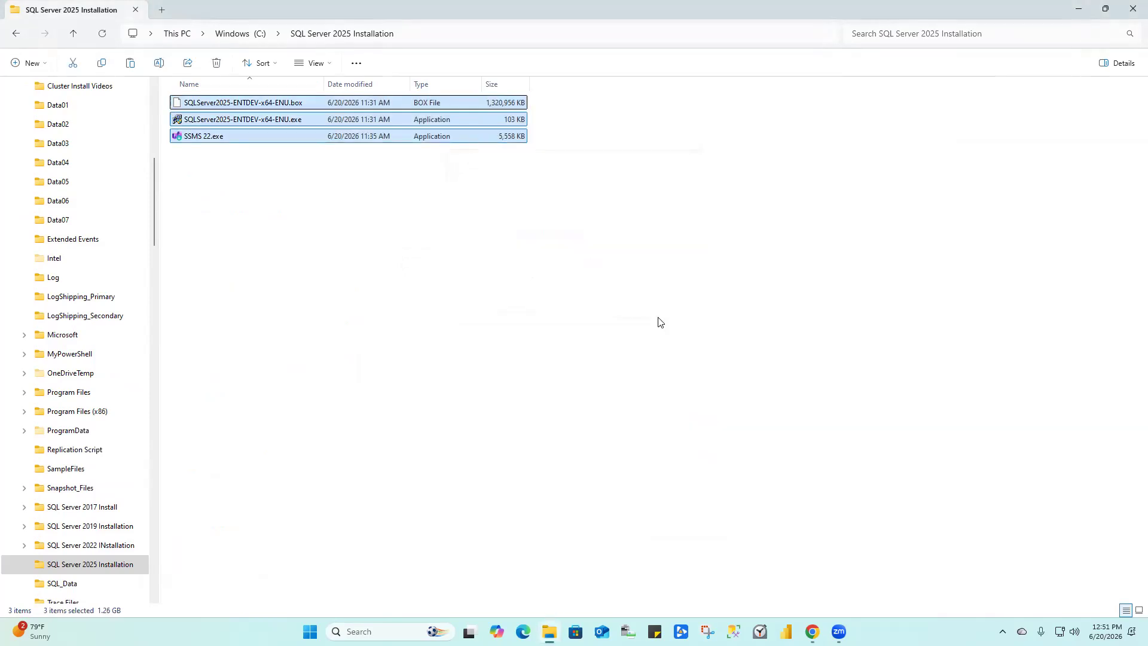
pyautogui.click(585, 333)
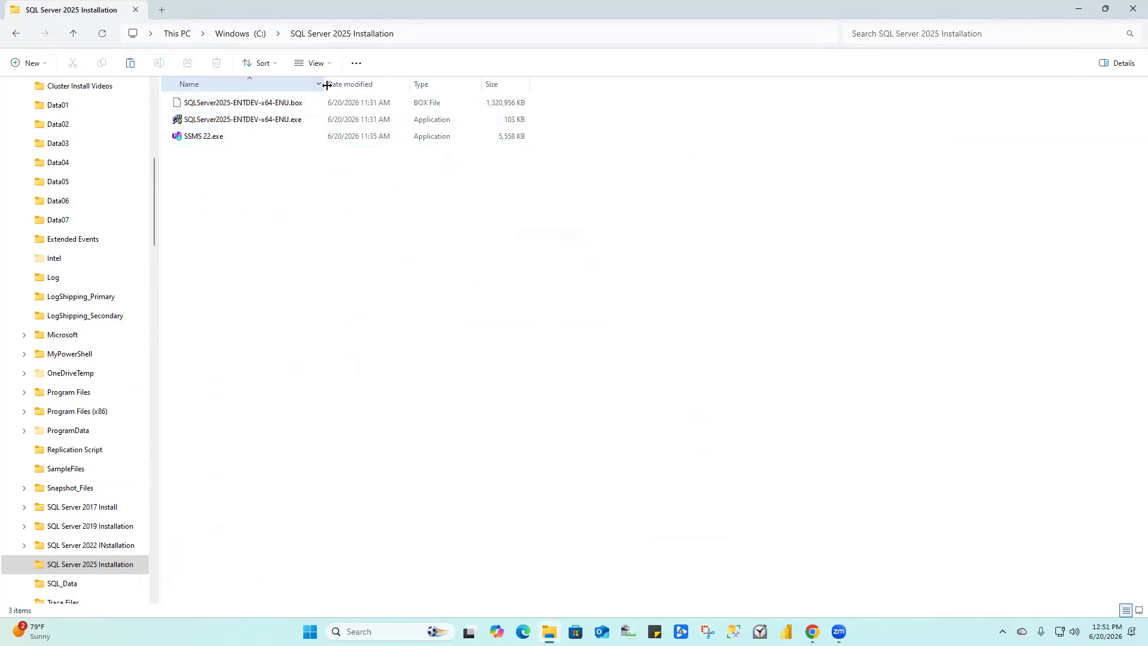
pyautogui.moveTo(328, 85); pyautogui.dragTo(398, 85)
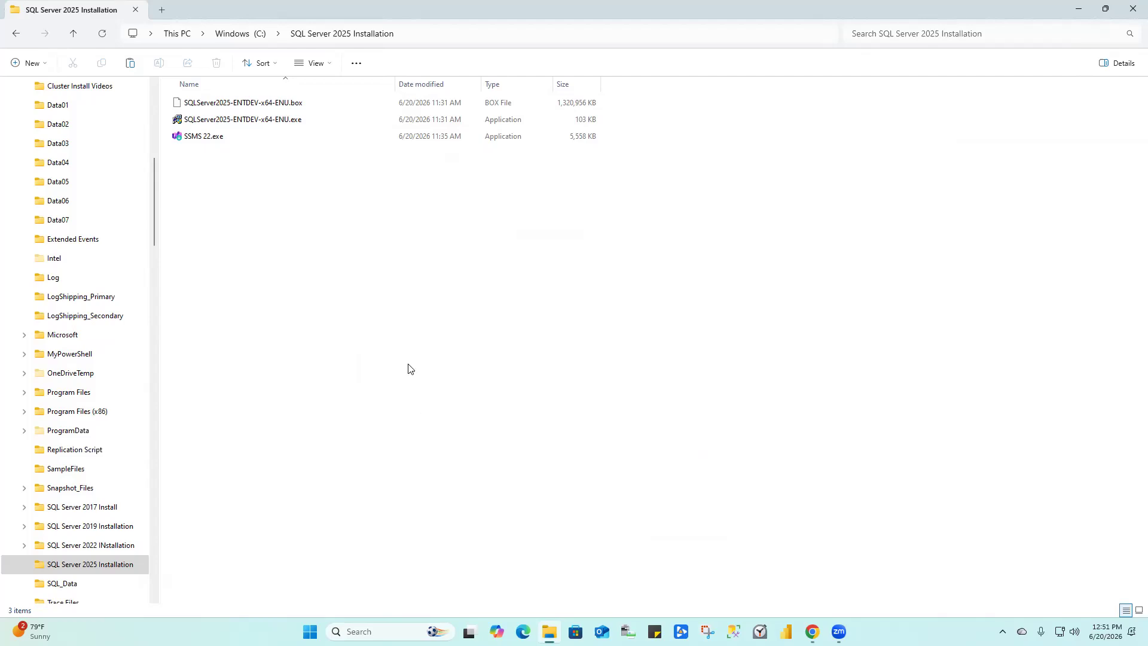
# Run SQLServer2025-ENTDEV-x64-ENU.exe as administrator and extract the files to the default directory.
pyautogui.click(265, 122)
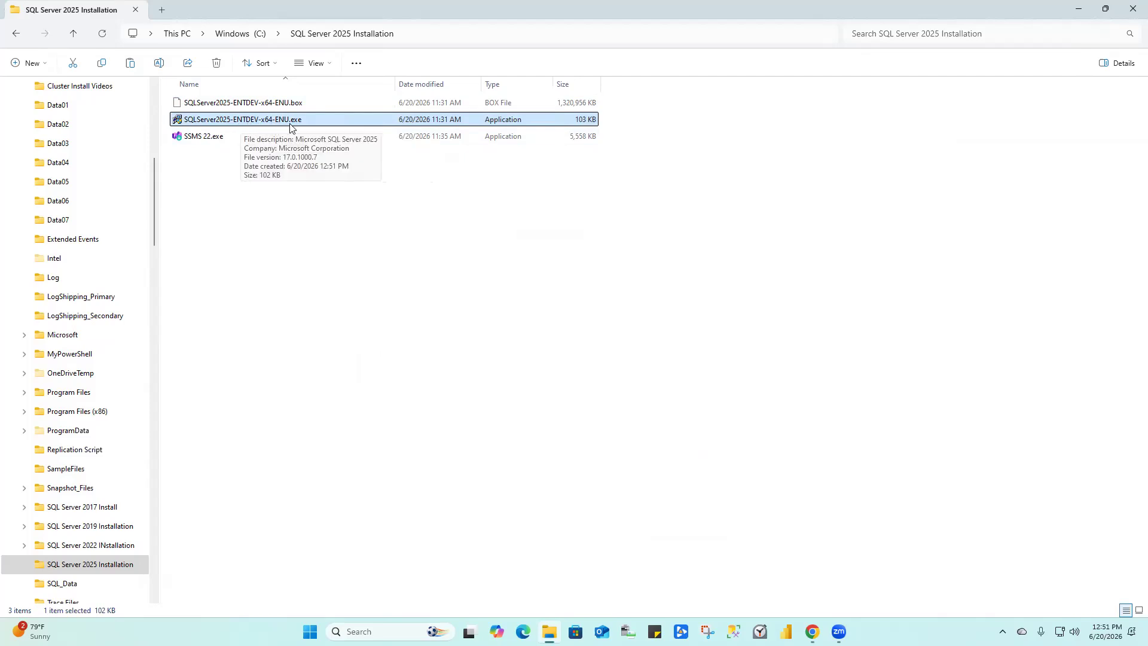
pyautogui.rightClick(253, 122)
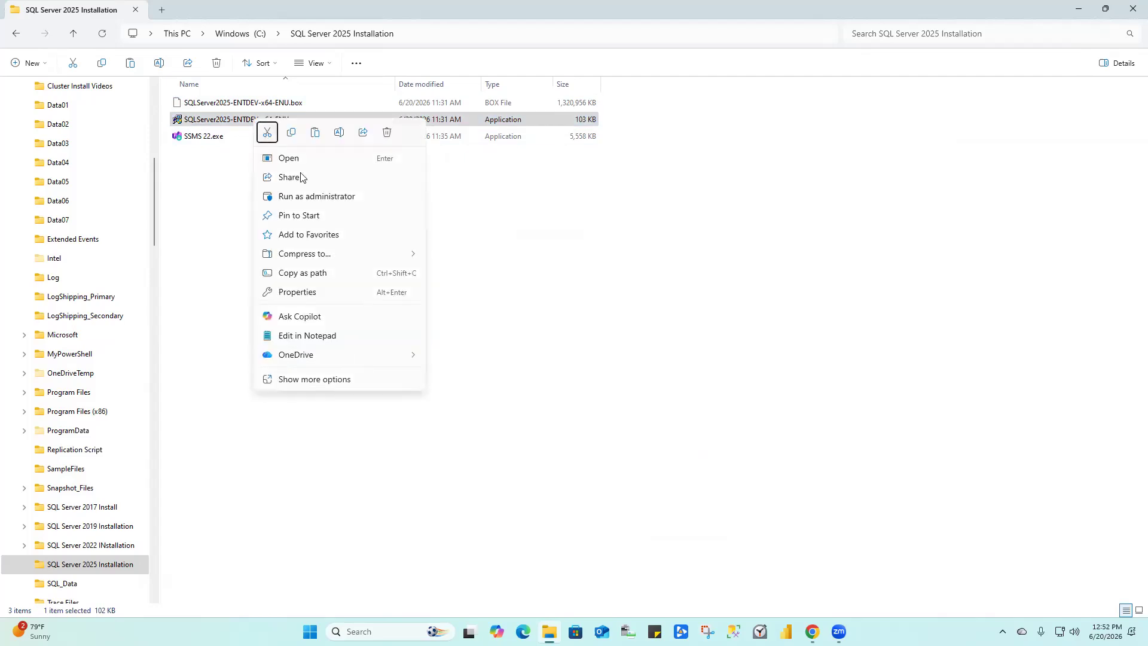
pyautogui.click(323, 198)
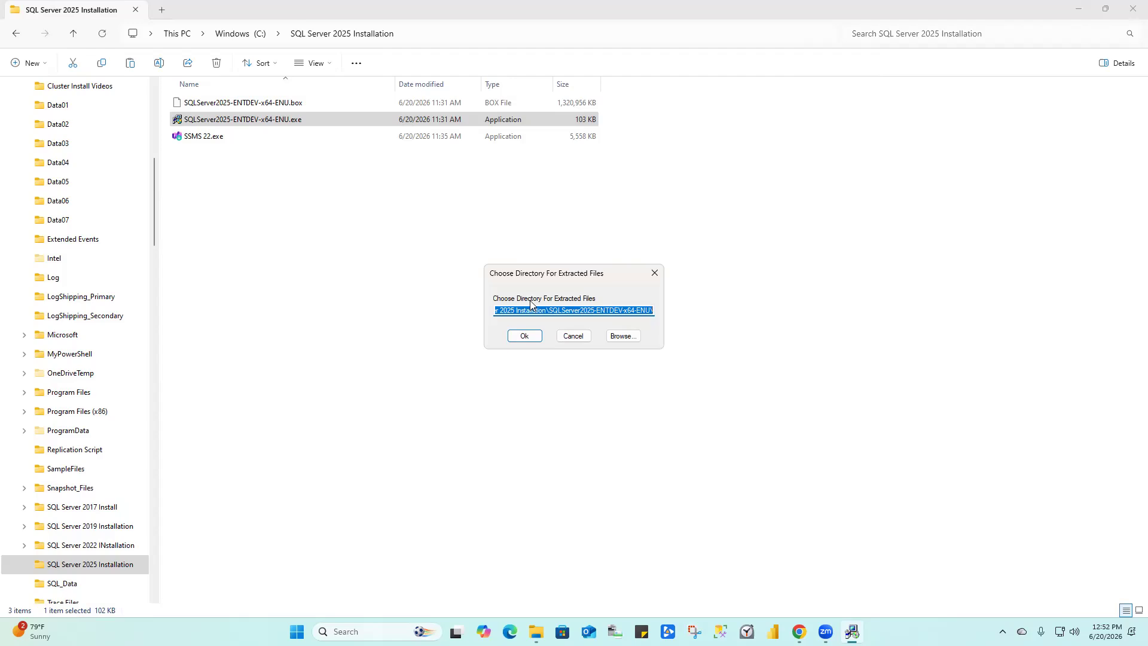
pyautogui.click(531, 341)
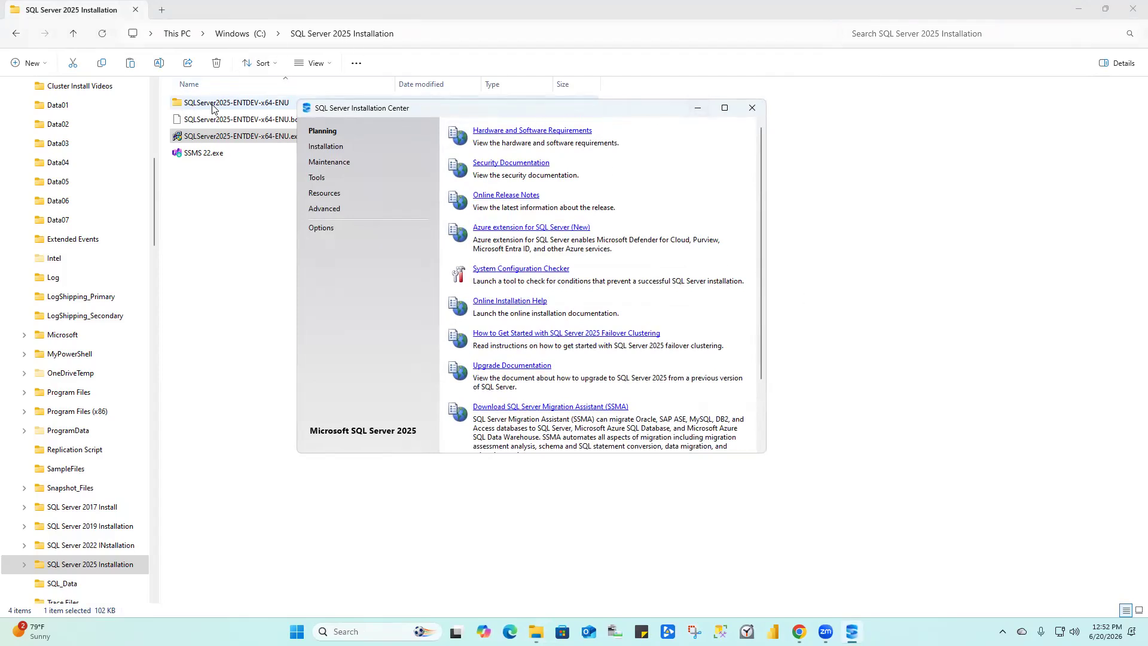
# Minimize the SQL Server Installation Center and open the extracted SQLServer2025-ENTDEV-x64-ENU folder to view its contents.
pyautogui.moveTo(496, 114); pyautogui.dragTo(810, 163)
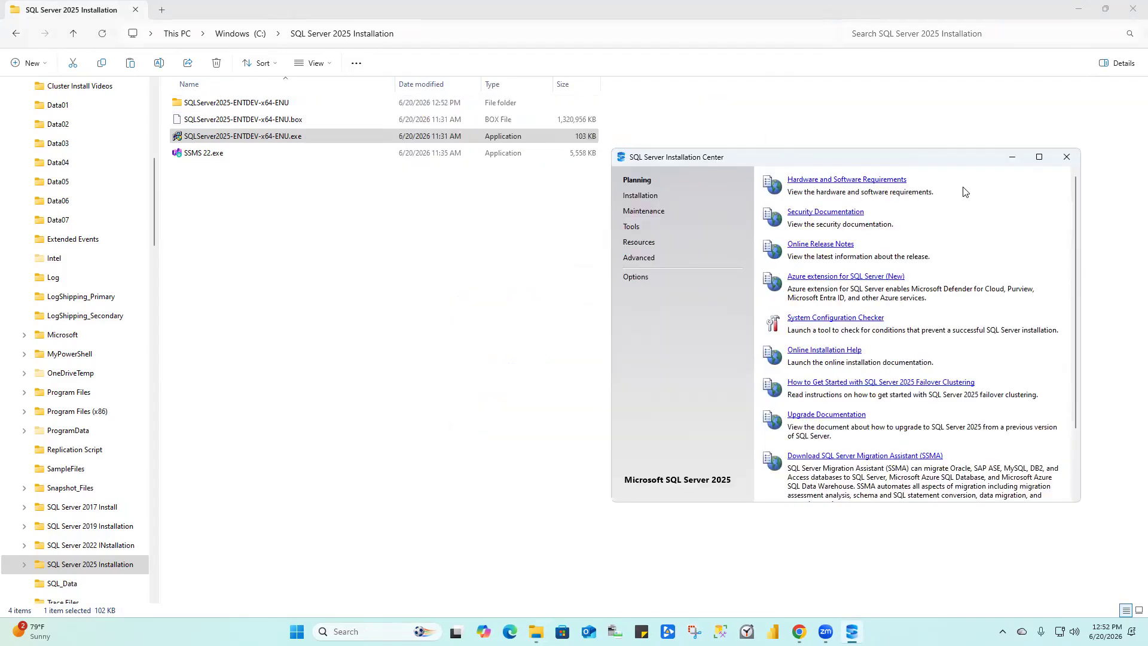
pyautogui.click(1011, 161)
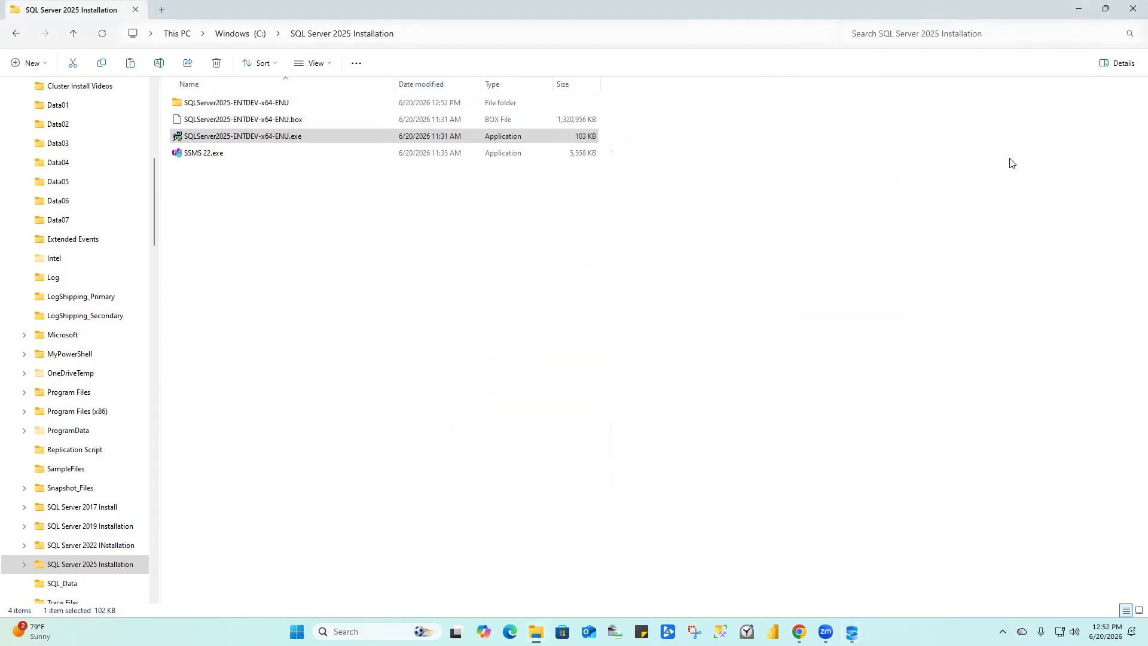
pyautogui.doubleClick(209, 105)
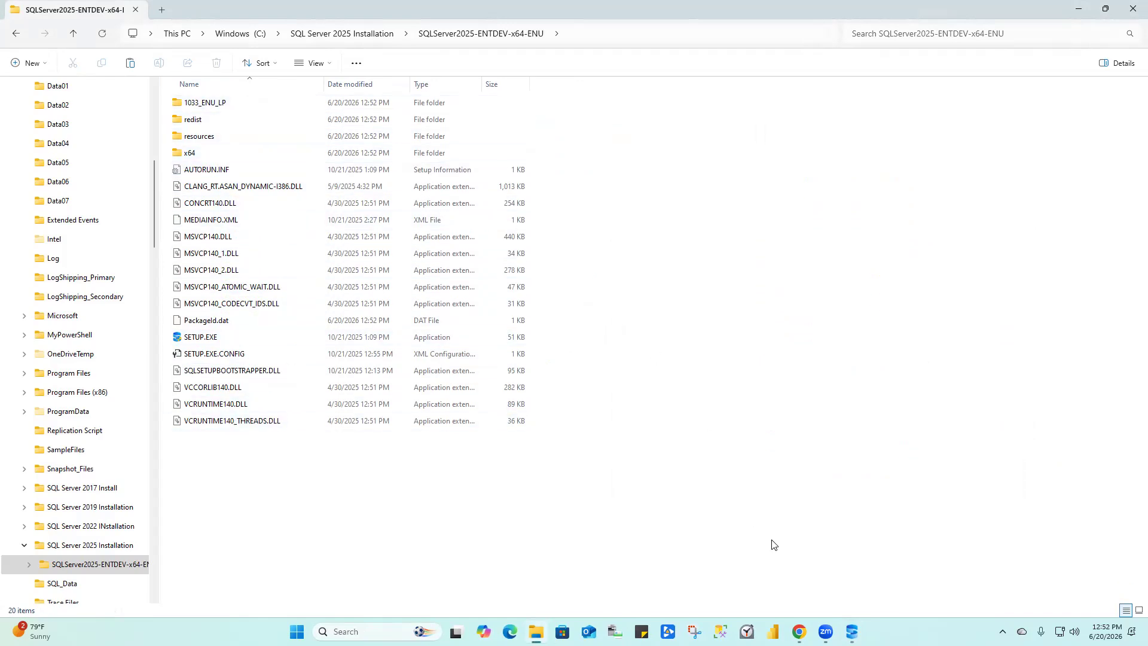
# Bring the SQL Server Installation Center back on screen and maximize its window.
pyautogui.moveTo(852, 632)
pyautogui.click(852, 632)
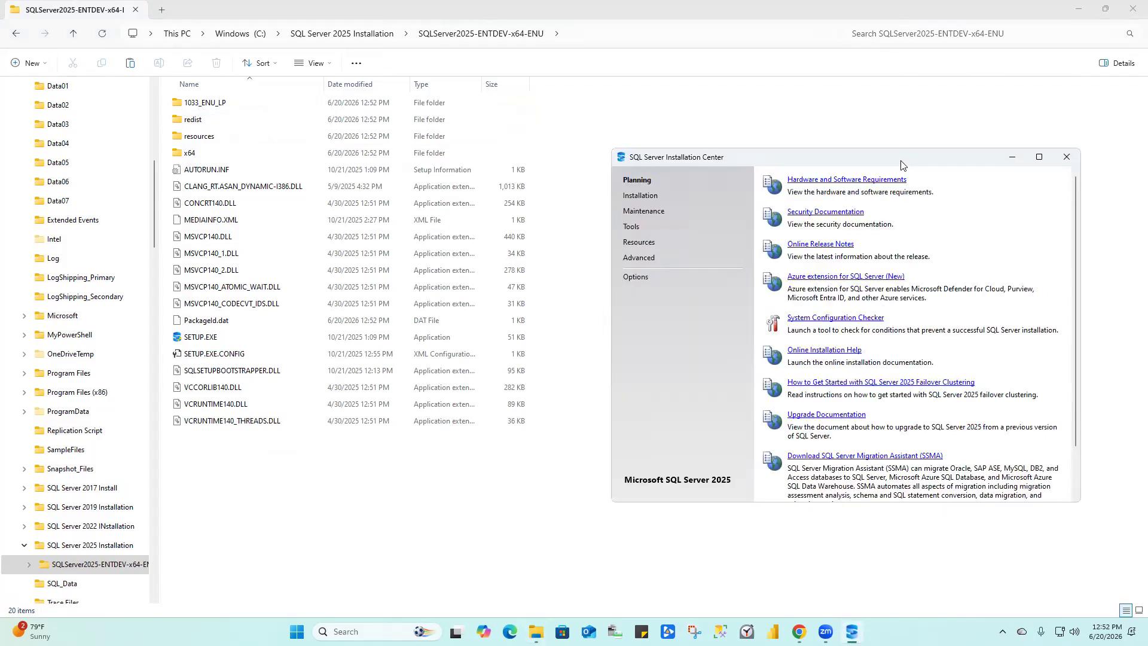
pyautogui.moveTo(902, 165); pyautogui.dragTo(624, 129)
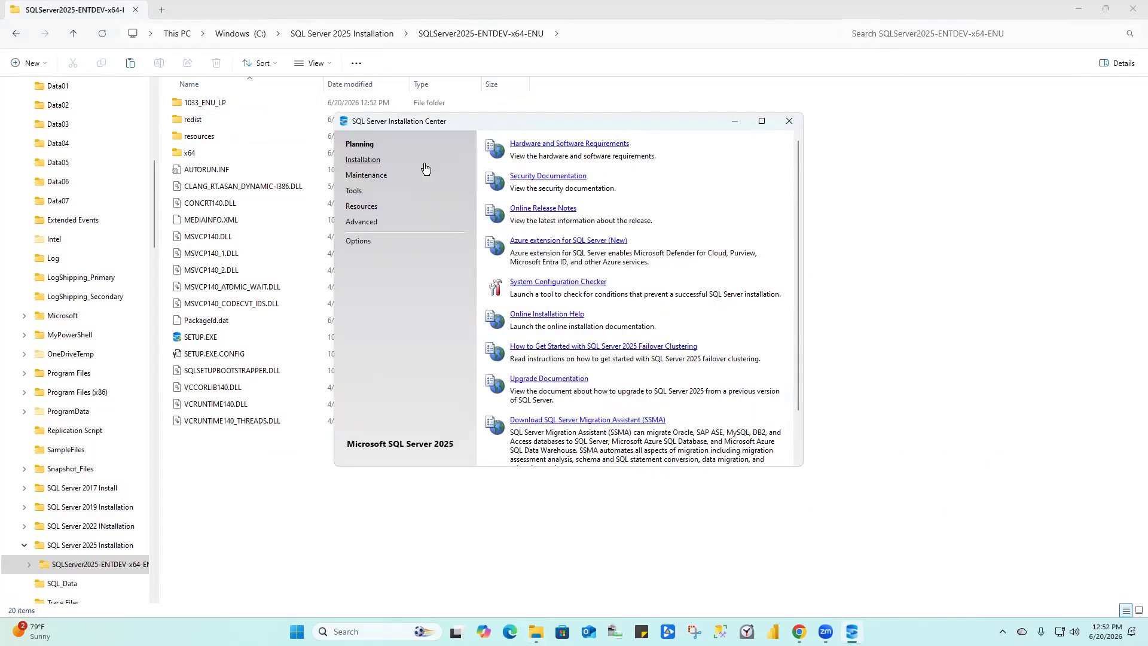
pyautogui.click(760, 122)
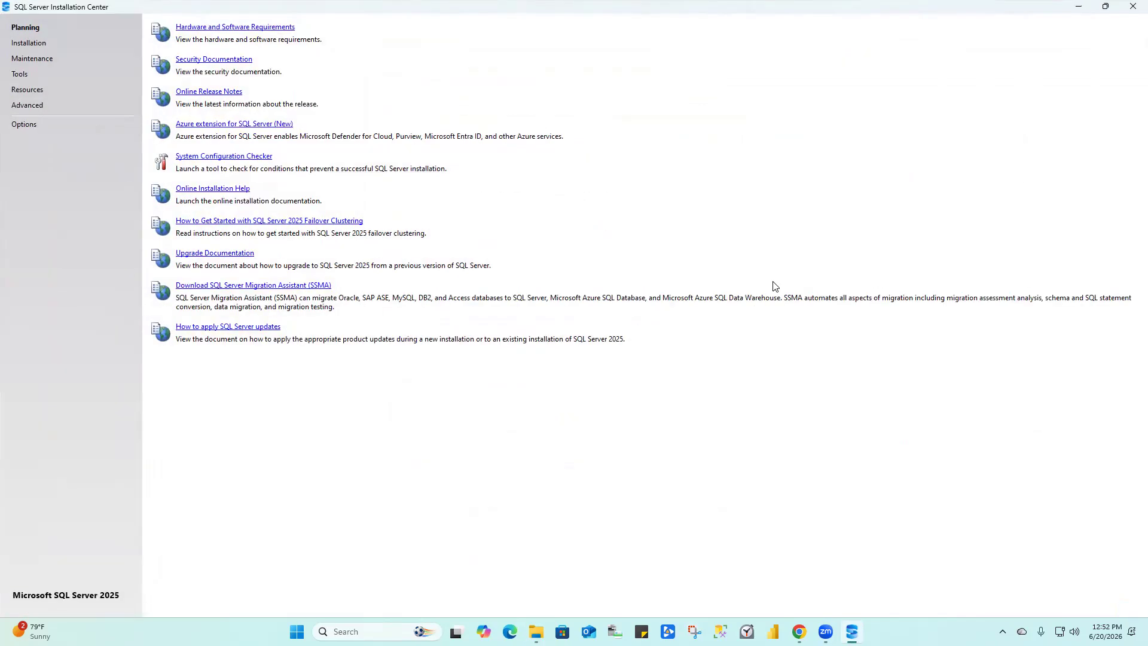
# Start a new standalone SQL Server 2025 installation and continue through the update and rule checks, keeping the new installation type.
pyautogui.click(31, 45)
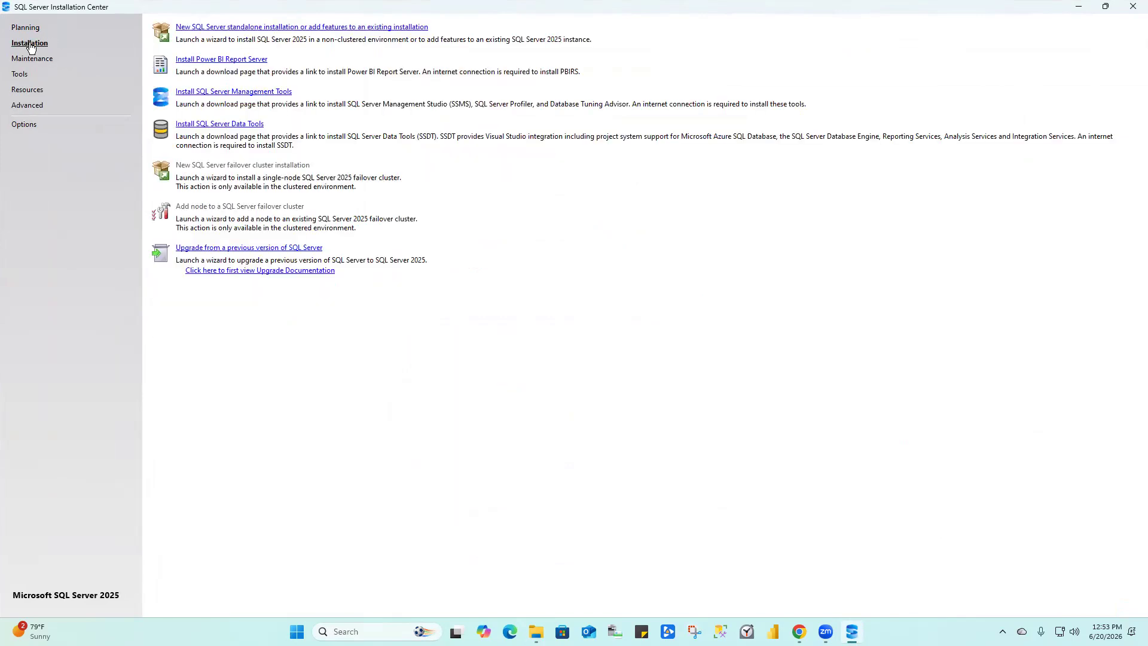
pyautogui.click(202, 29)
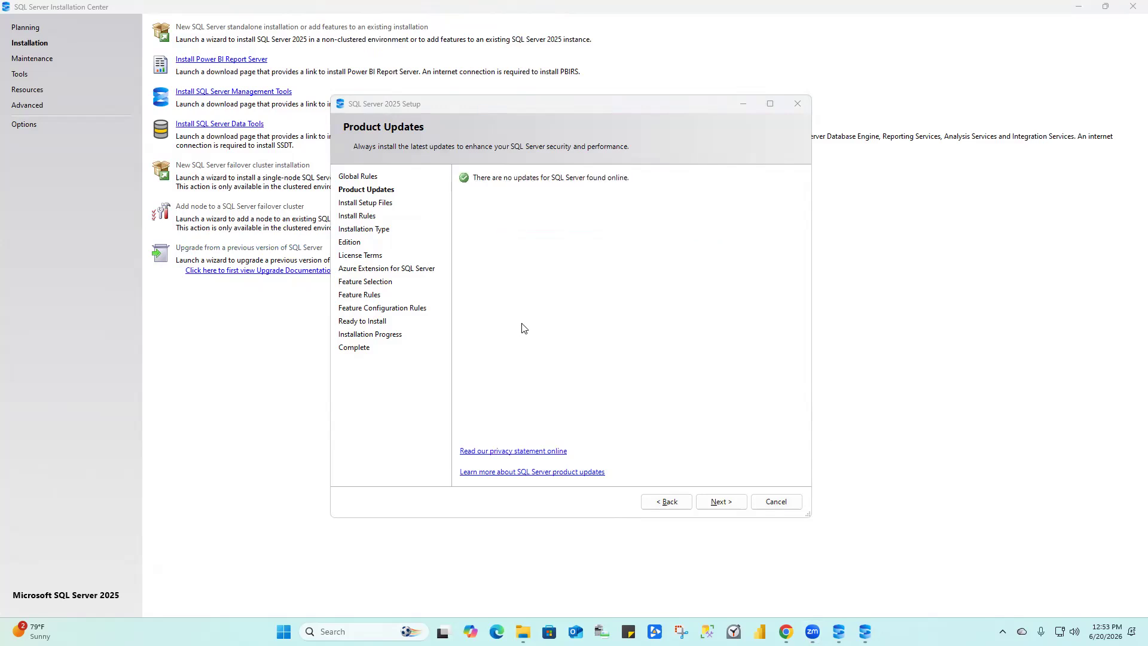
pyautogui.click(719, 501)
pyautogui.click(735, 503)
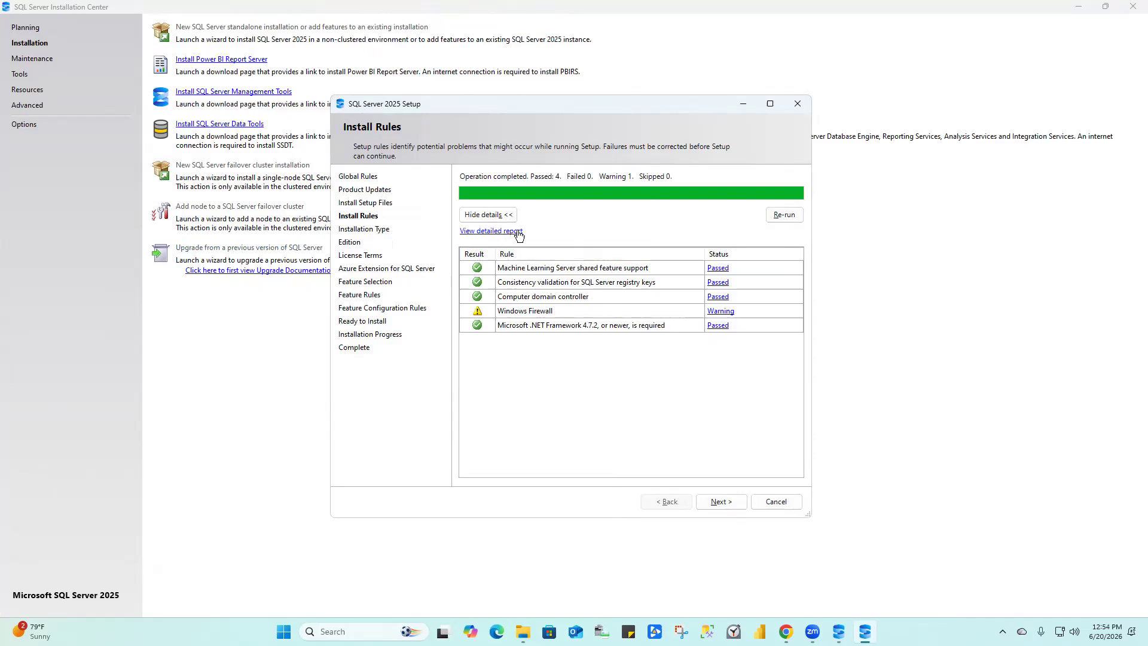
pyautogui.click(722, 502)
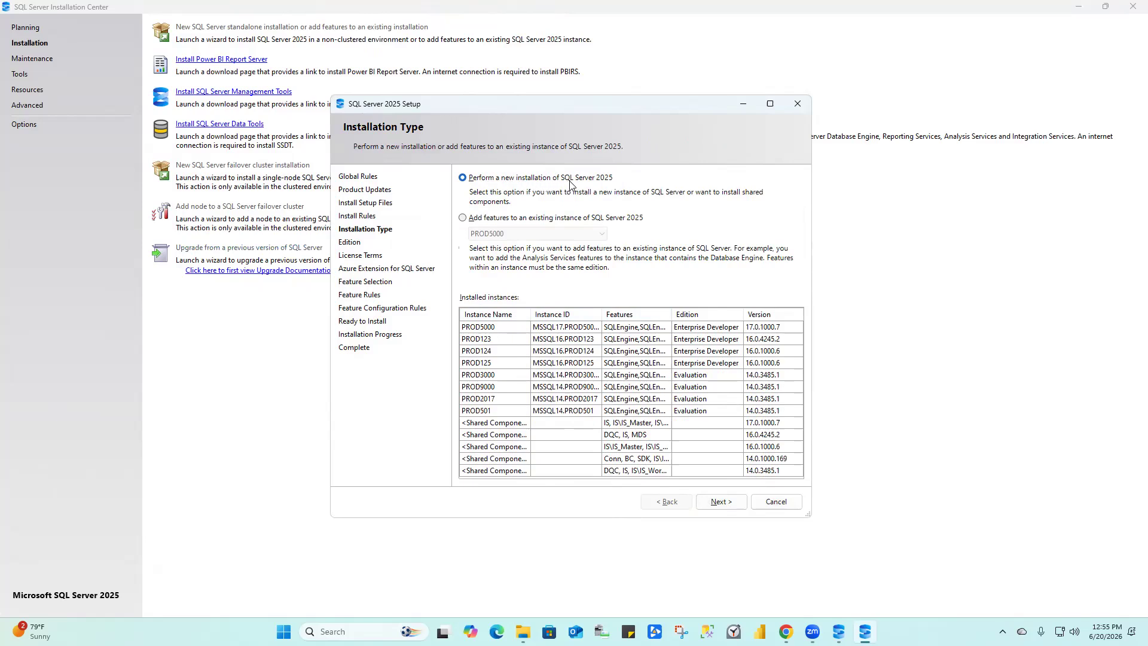
pyautogui.click(722, 502)
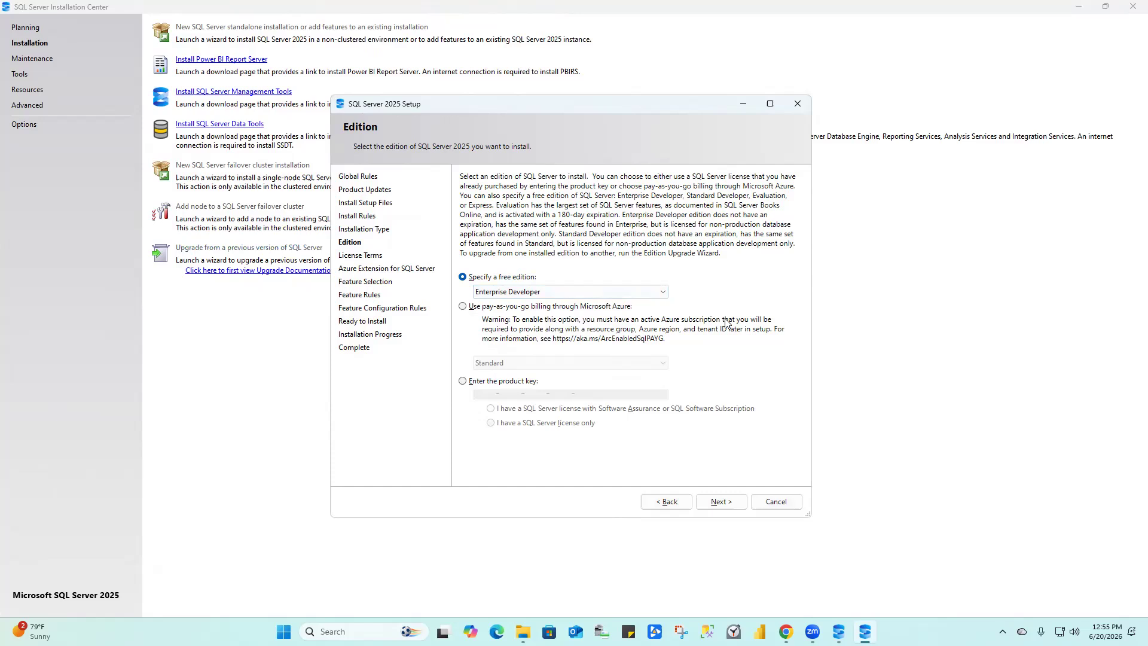
# Choose Enterprise Developer as the free edition and accept the license terms.
pyautogui.click(663, 292)
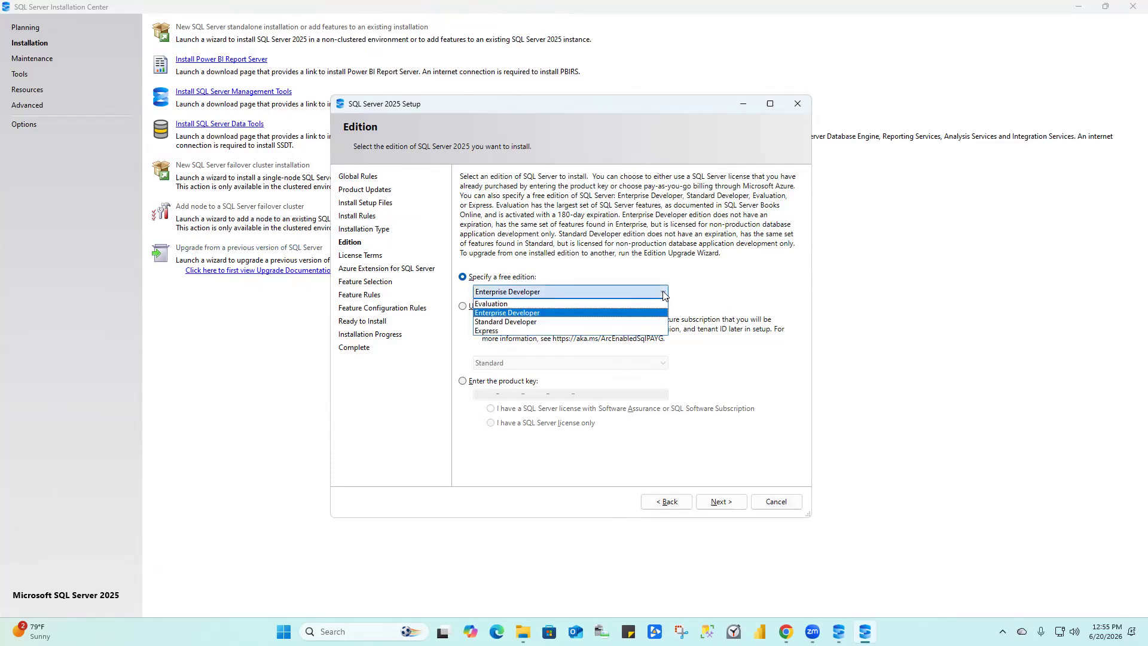
pyautogui.click(516, 313)
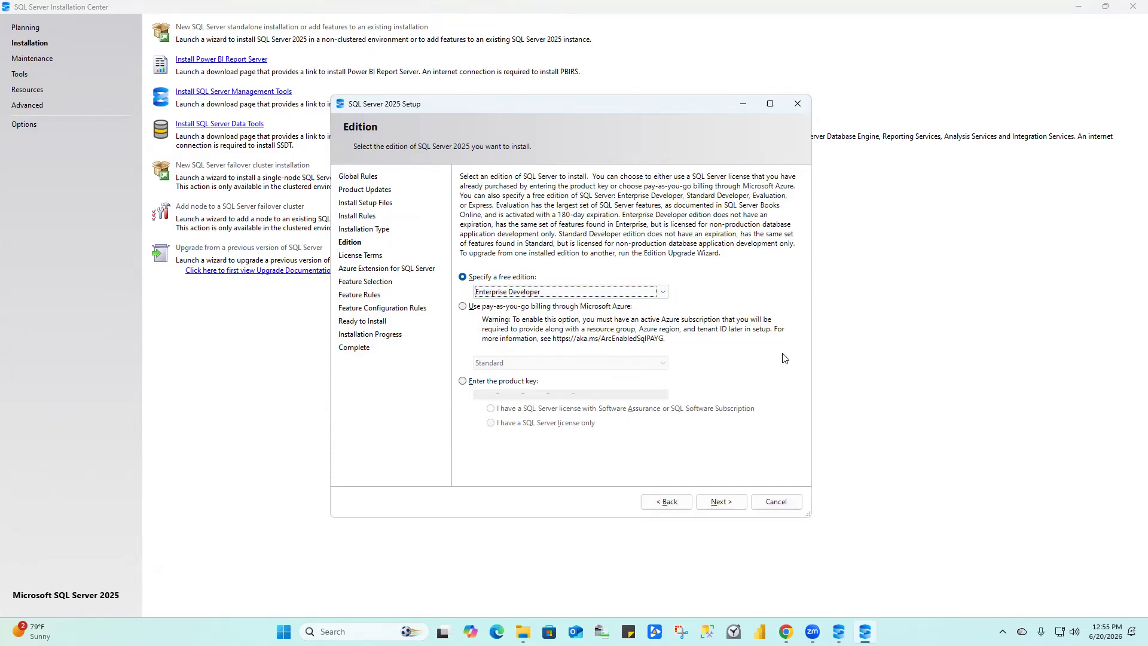
pyautogui.click(723, 502)
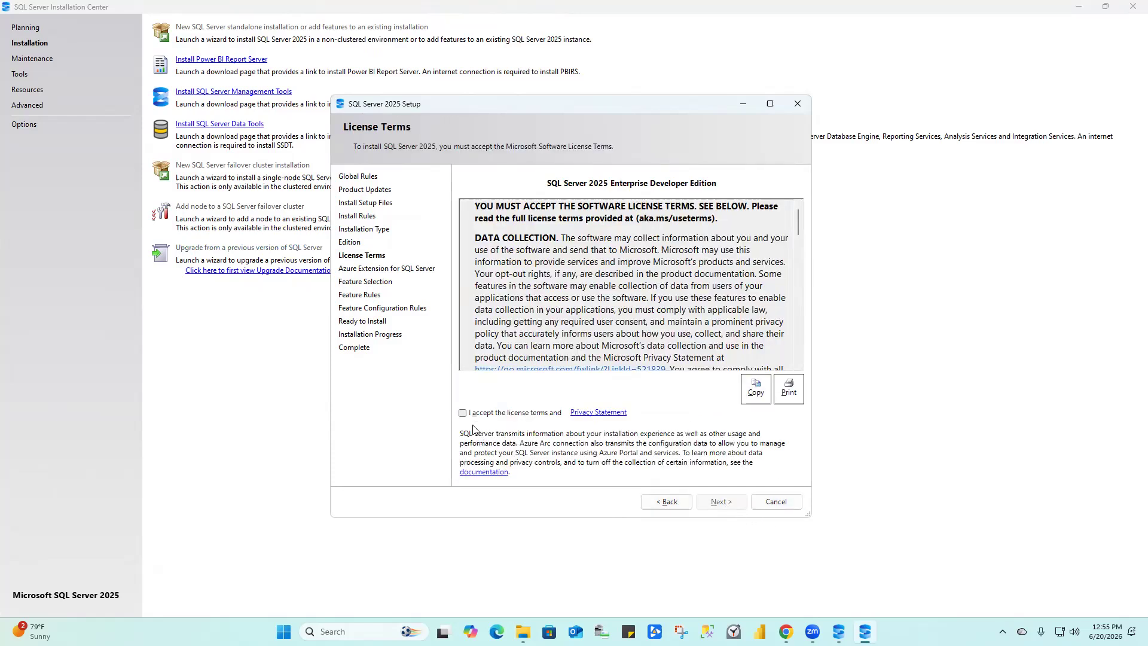
pyautogui.click(463, 412)
pyautogui.click(722, 501)
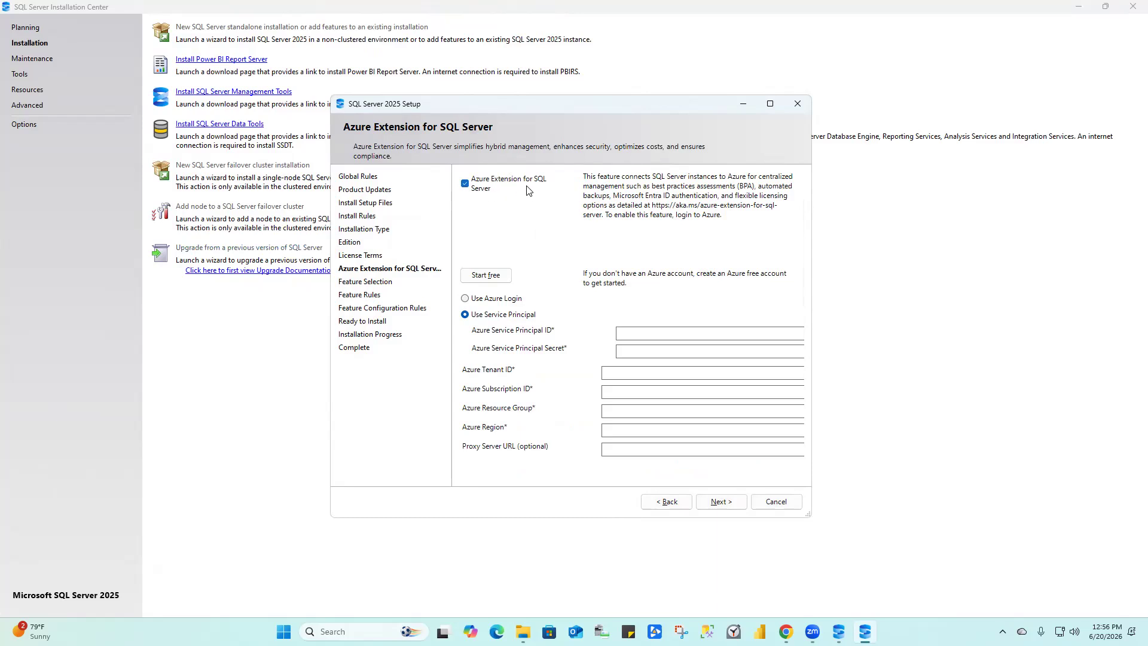
# Exclude the Azure Extension for SQL Server and select all available features except PolyBase Query Service for External Data.
pyautogui.click(466, 185)
pyautogui.click(717, 505)
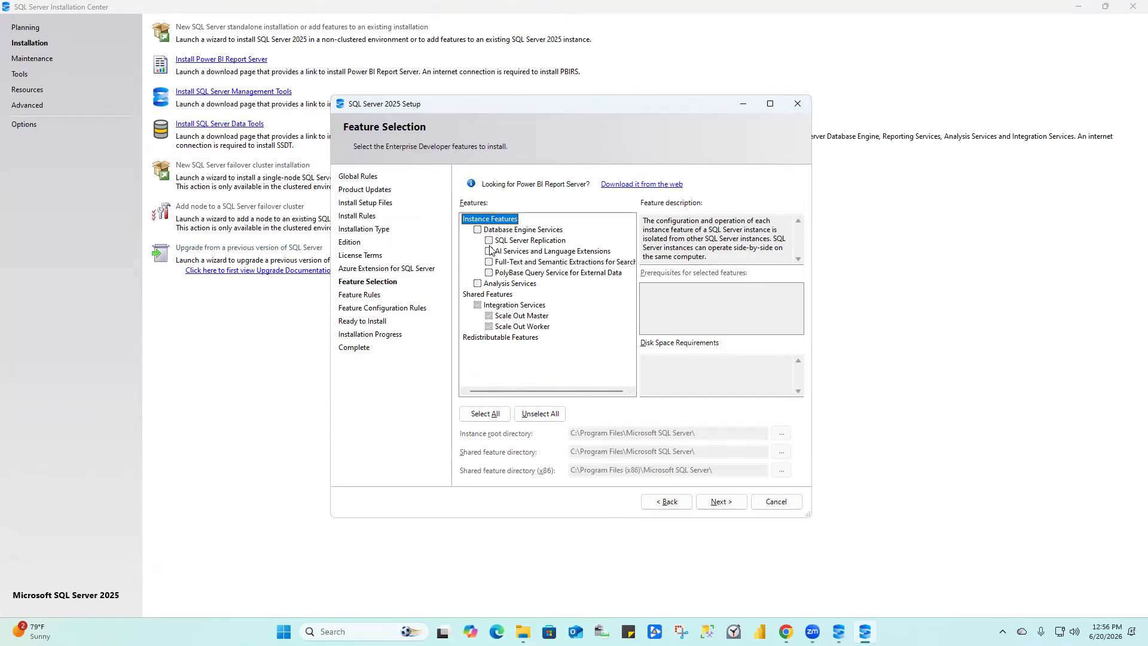
pyautogui.click(487, 415)
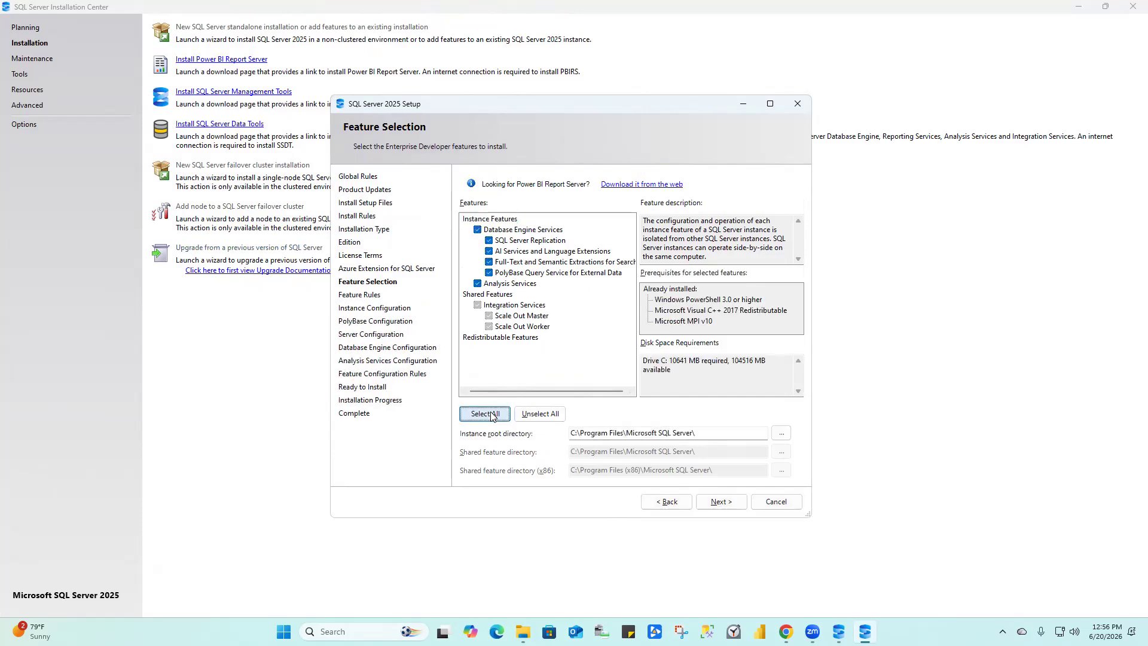
pyautogui.click(489, 273)
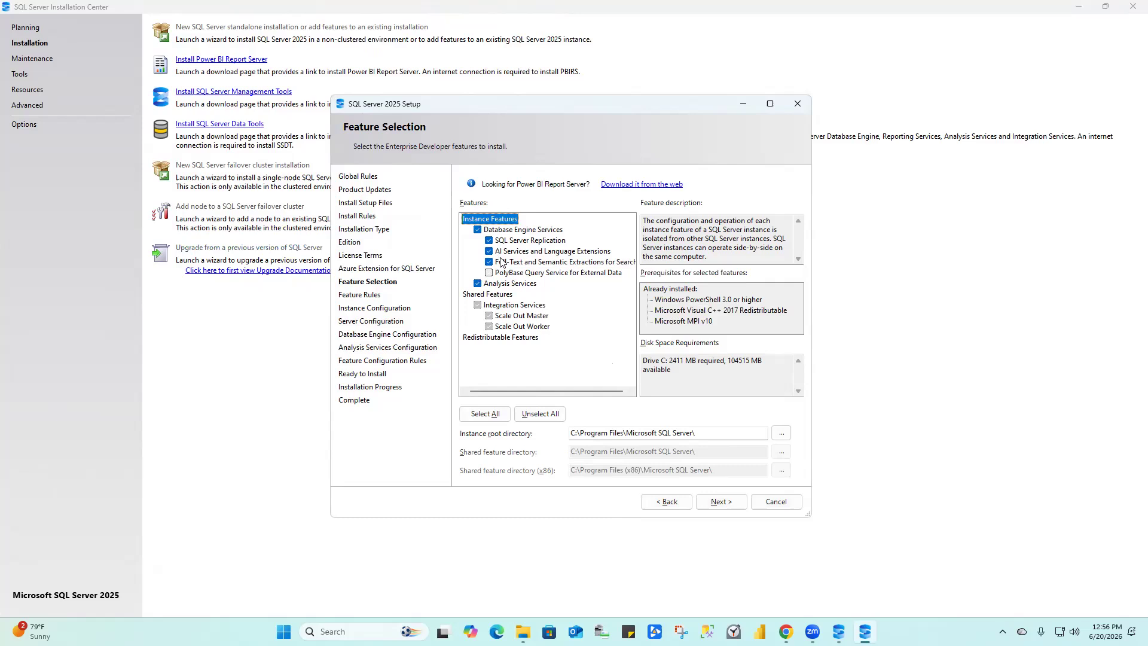
pyautogui.click(721, 502)
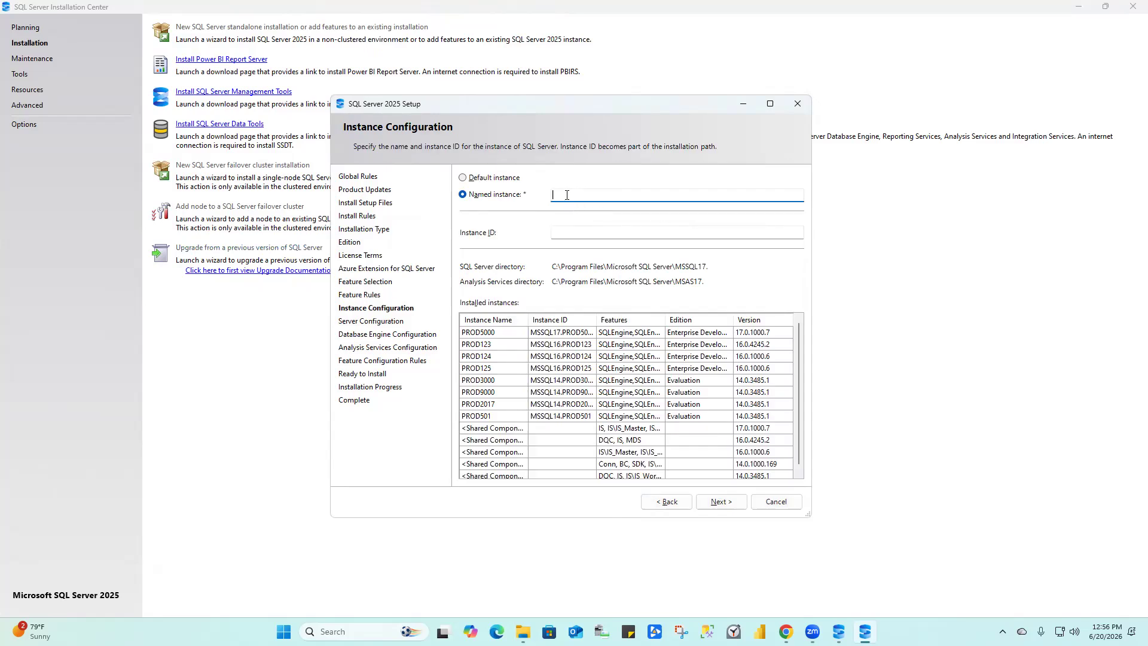
# Name the instance PROD6000 with the matching instance ID and accept the default service accounts and startup types.
pyautogui.write('ROD6000')
pyautogui.click(583, 234)
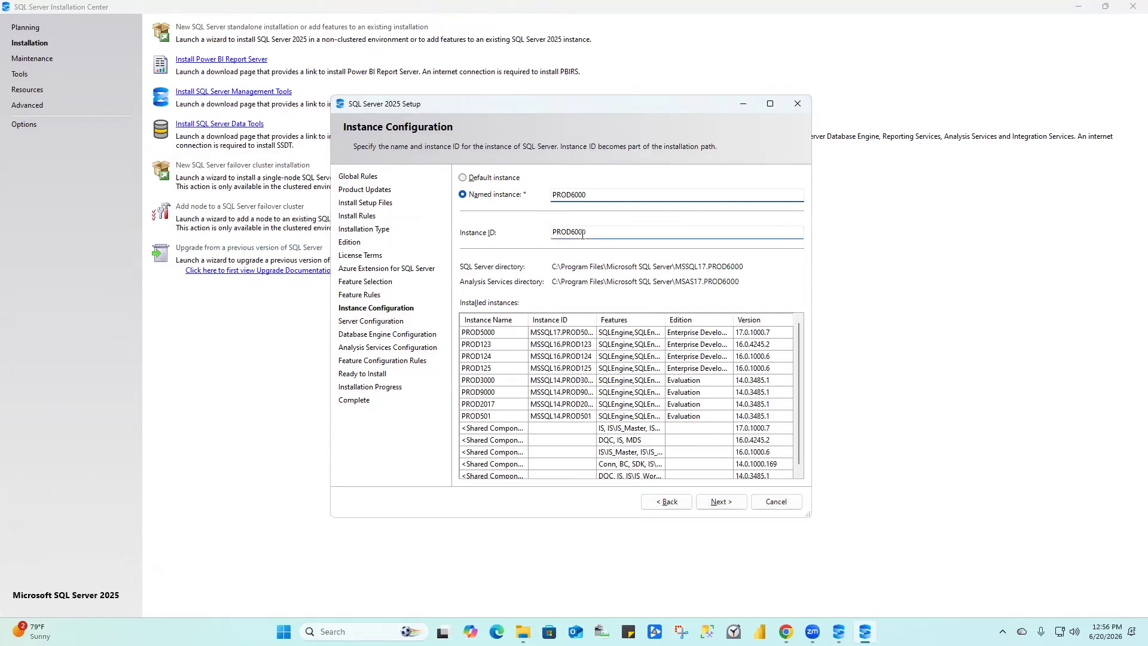
pyautogui.click(740, 508)
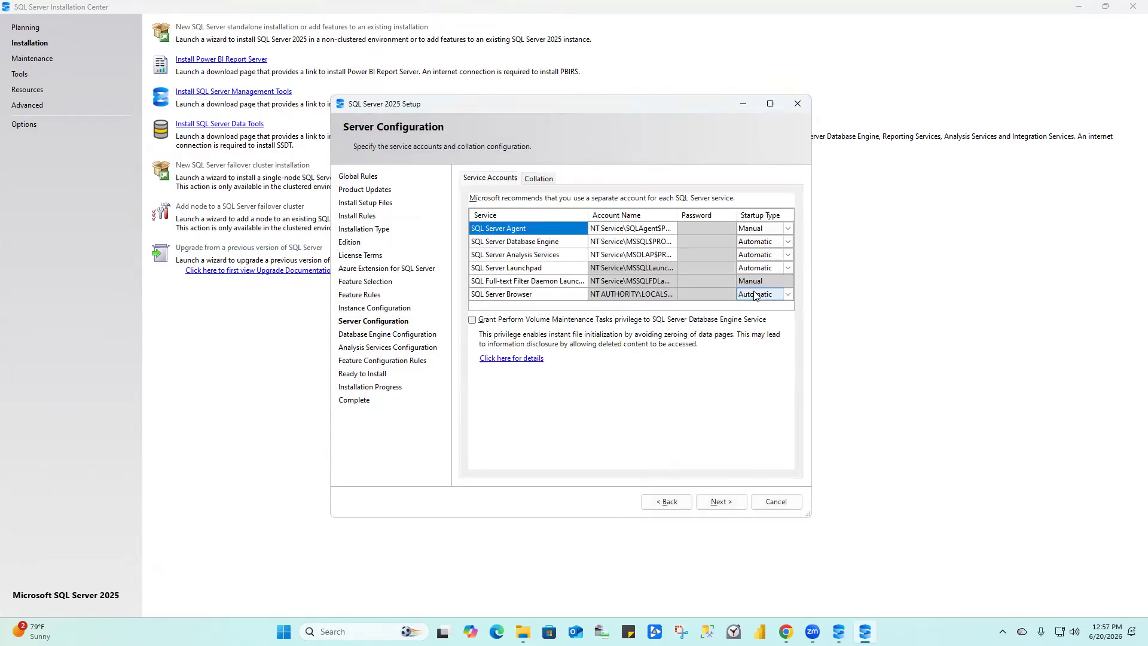
pyautogui.click(722, 502)
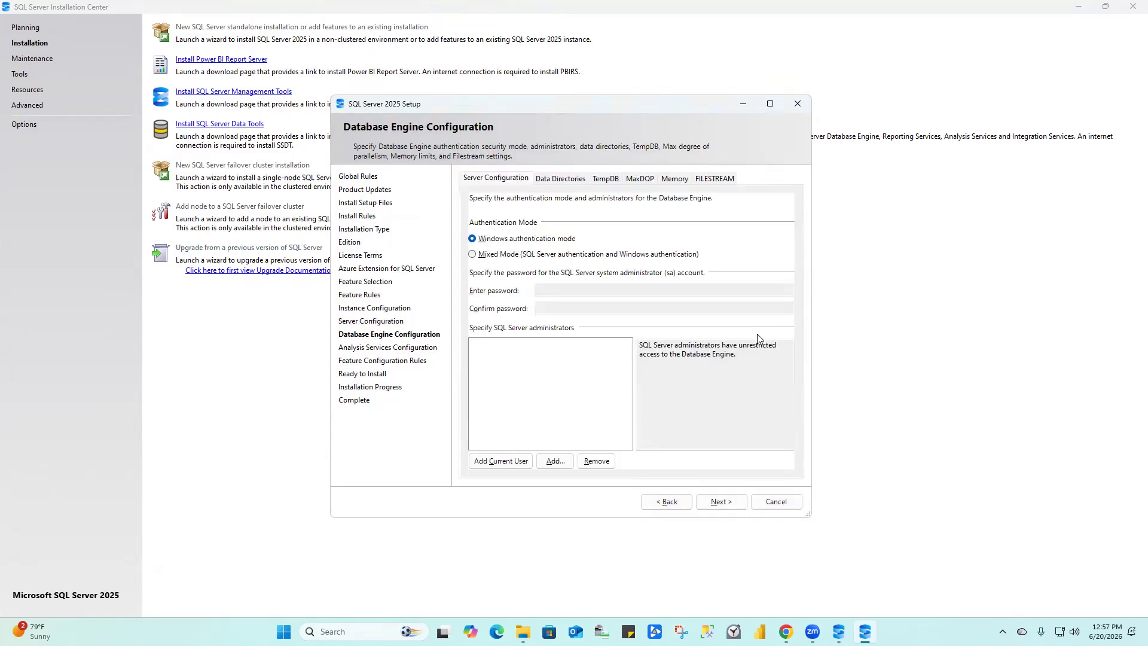
# Review the Database Engine's data directories, TempDB, MaxDOP, Memory and FILESTREAM settings, then return to its server configuration.
pyautogui.click(566, 181)
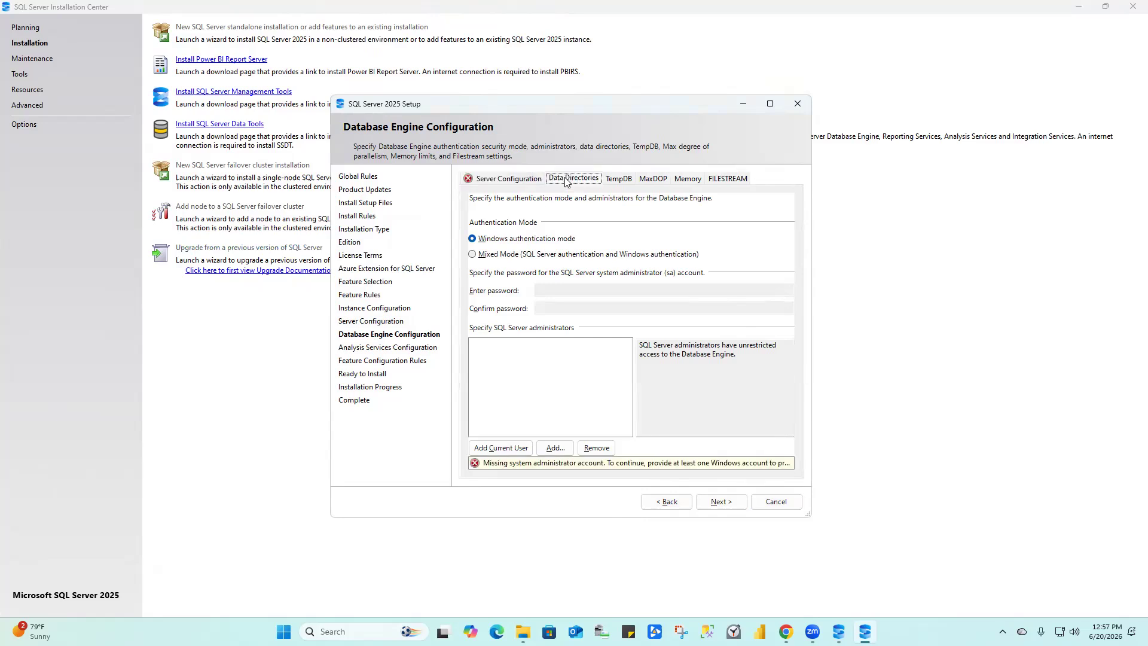
pyautogui.click(624, 179)
pyautogui.click(657, 180)
pyautogui.click(687, 180)
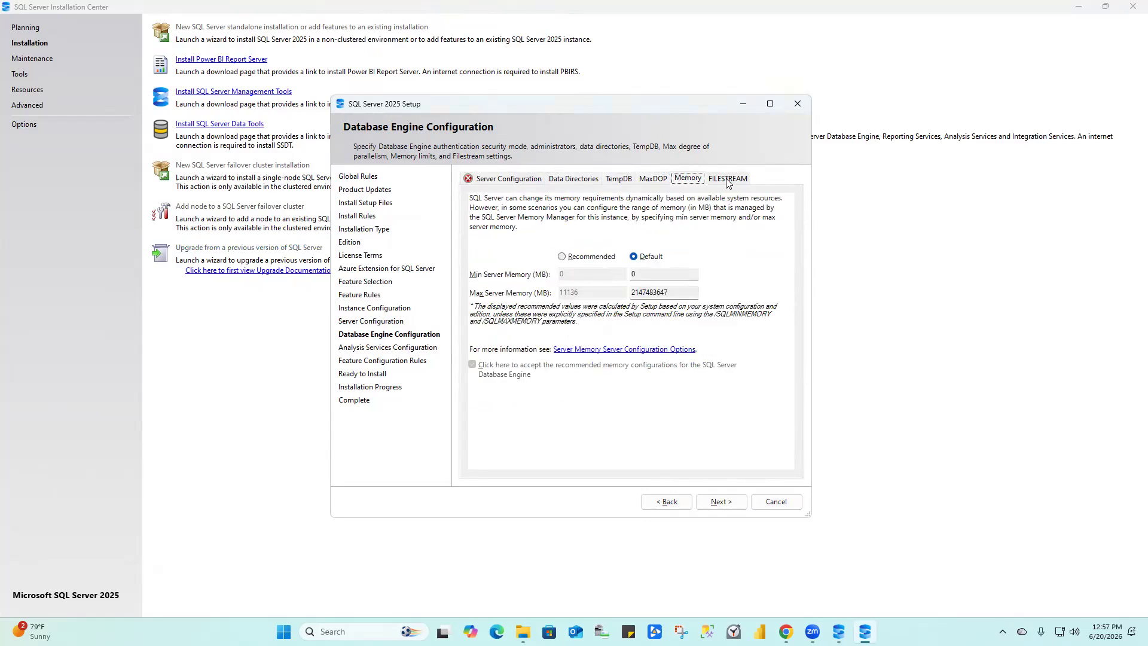
pyautogui.click(728, 179)
pyautogui.click(576, 179)
pyautogui.click(507, 179)
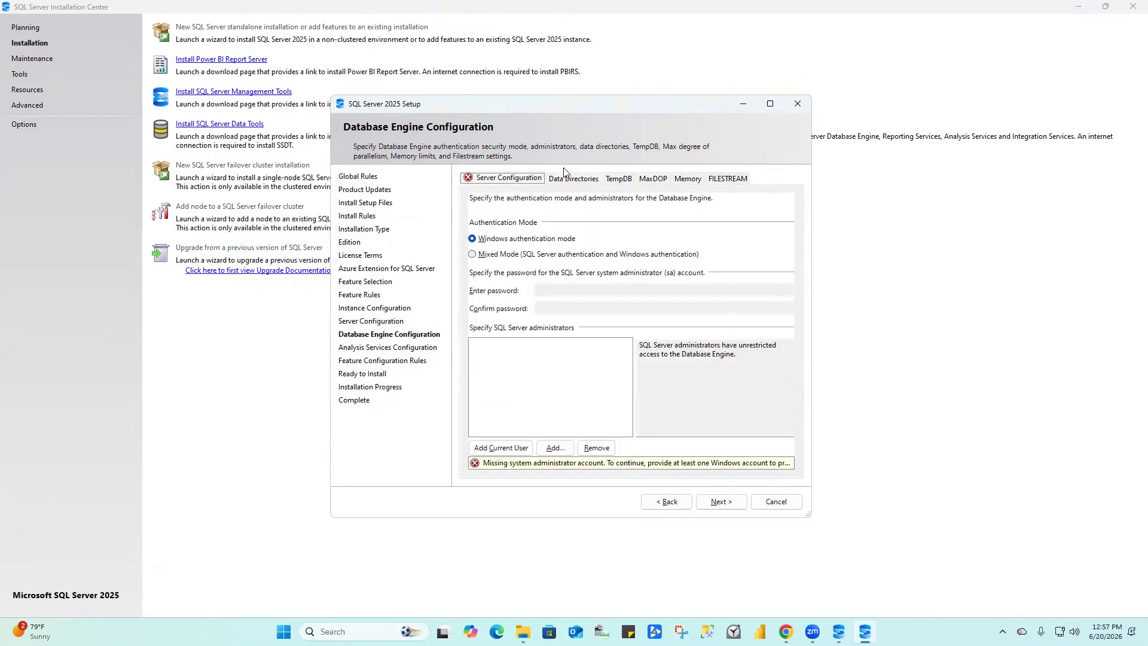
# Set the Database Engine to Mixed Mode authentication and enter and confirm the system administrator (sa) password.
pyautogui.click(472, 254)
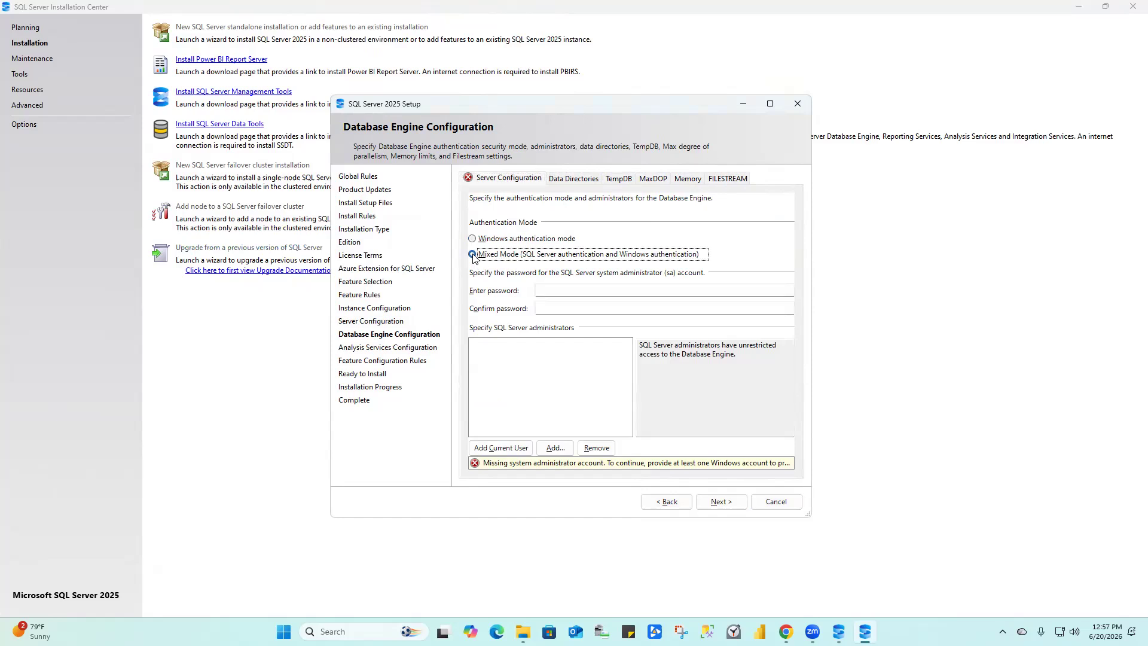
pyautogui.click(564, 289)
pyautogui.press('capslock')
pyautogui.write('••••')
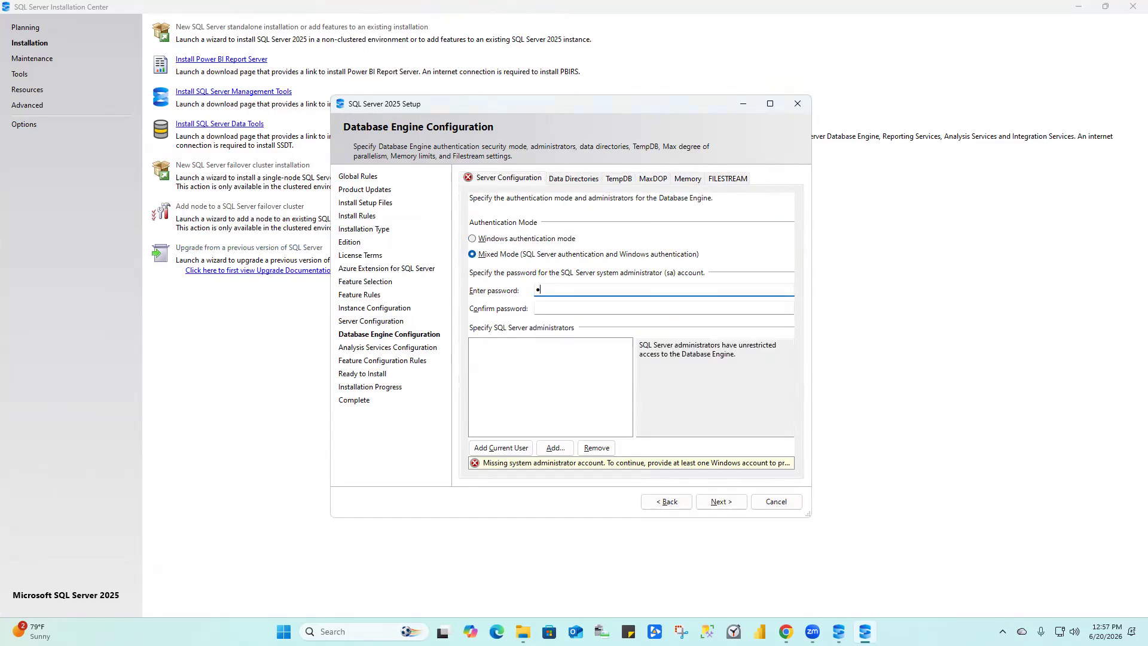
pyautogui.click(557, 307)
pyautogui.write('••••')
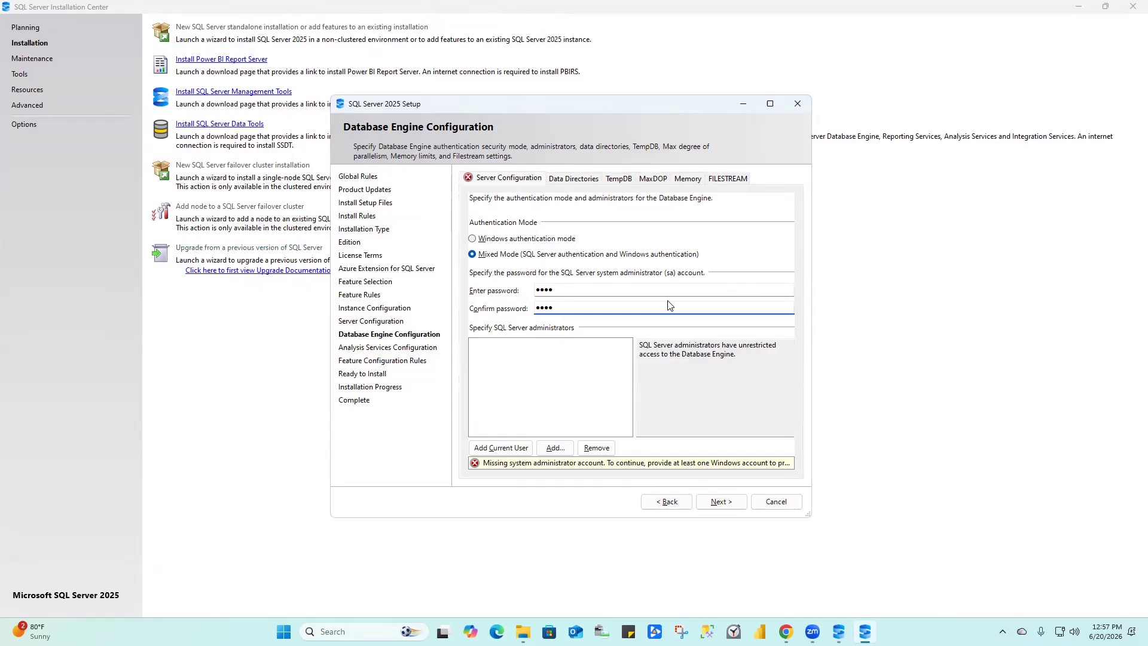
# Add the current user as administrator of both the Database Engine and Analysis Services, keeping Tabular Mode.
pyautogui.click(503, 450)
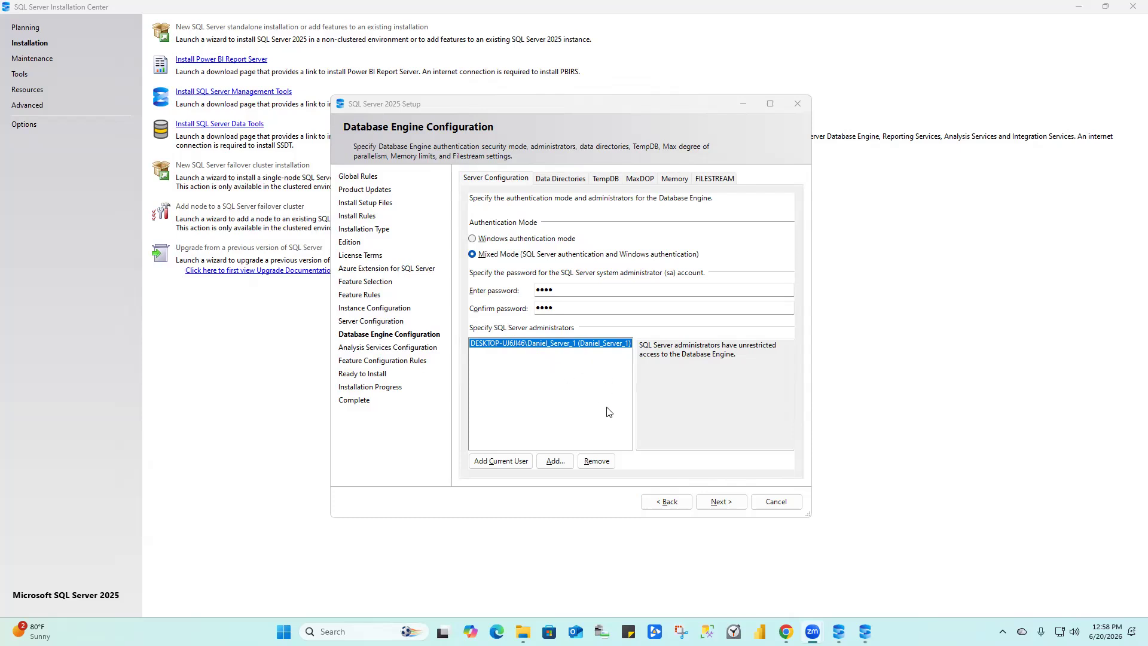
pyautogui.click(722, 502)
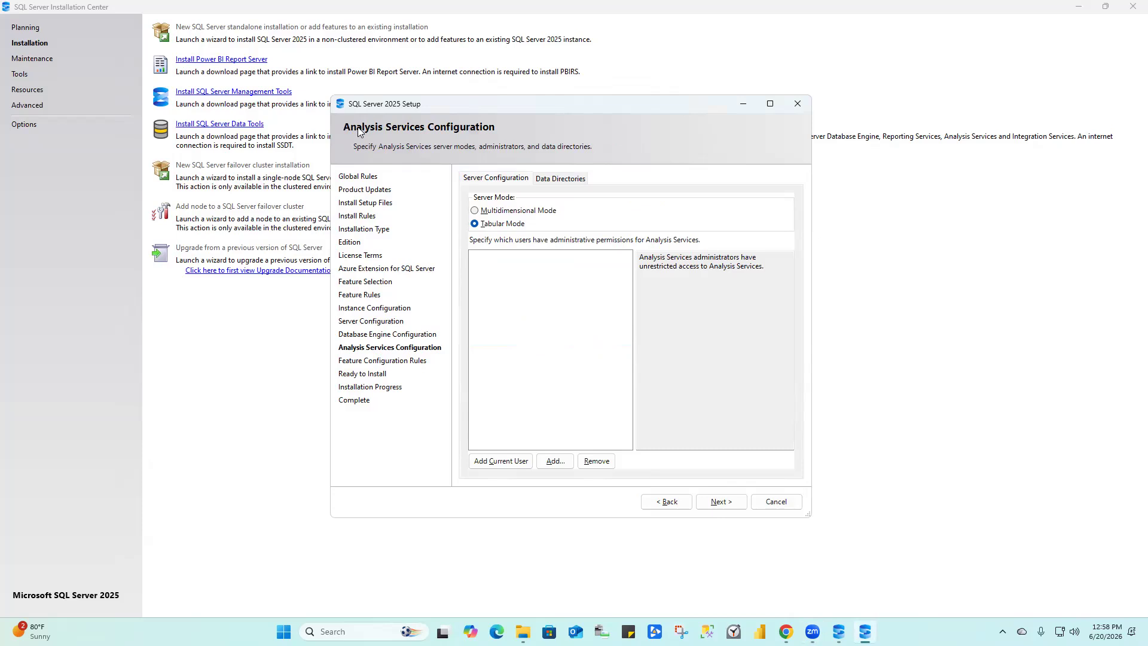
pyautogui.click(506, 464)
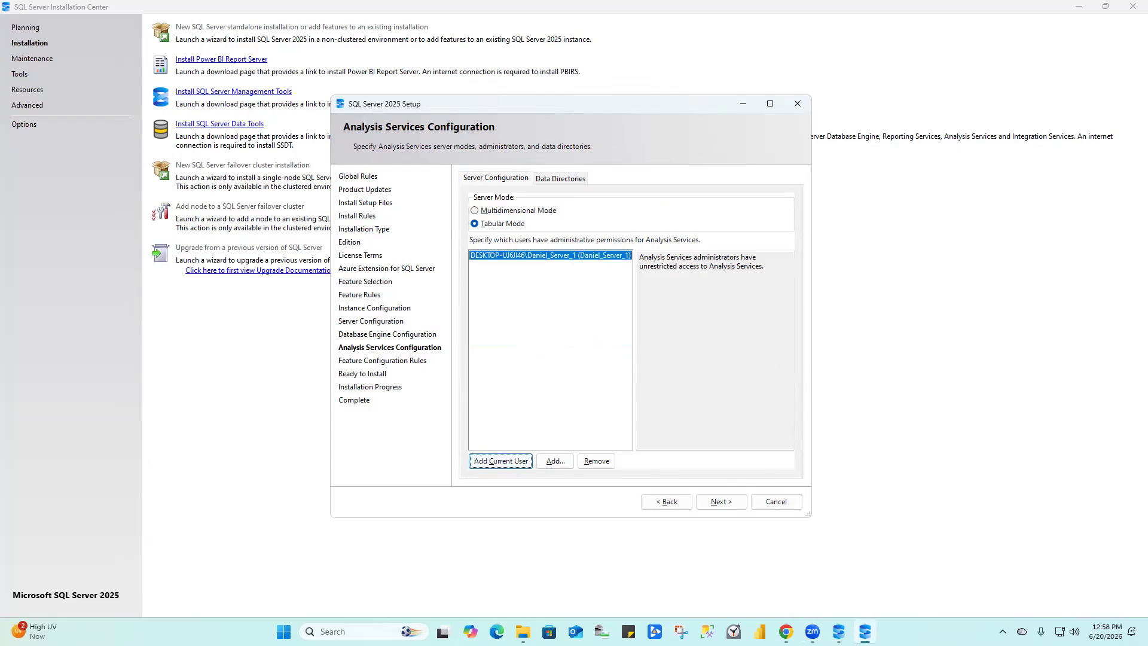
pyautogui.click(712, 506)
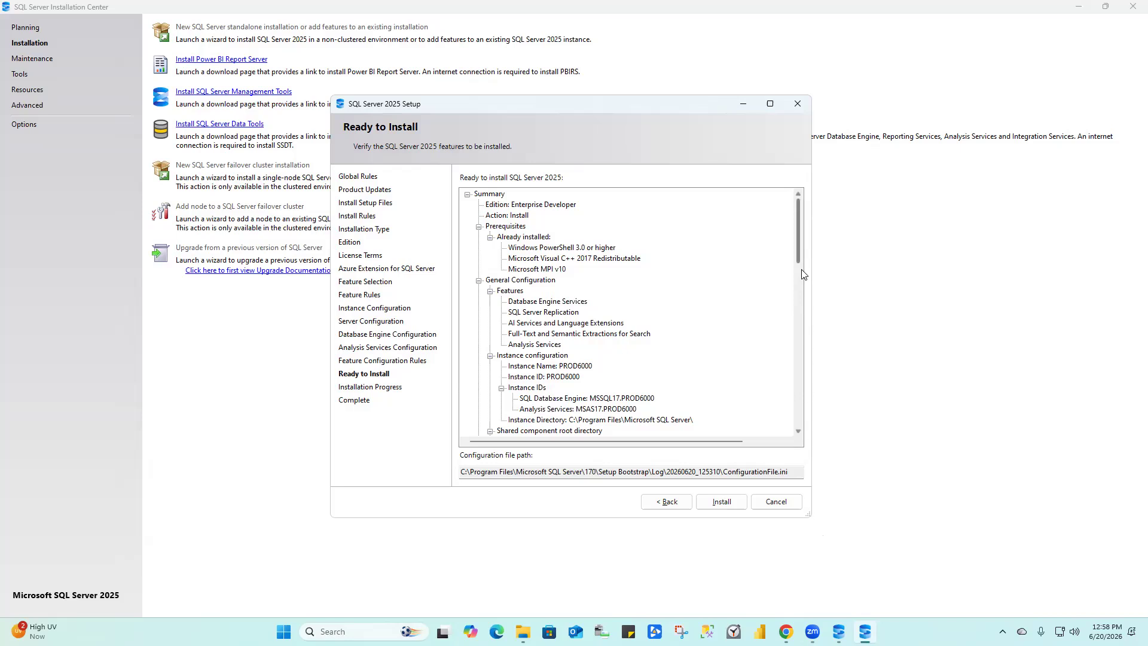
# Review the Ready to Install summary, install SQL Server 2025, and close the setup wizard and the Installation Center.
pyautogui.moveTo(800, 251); pyautogui.dragTo(799, 432)
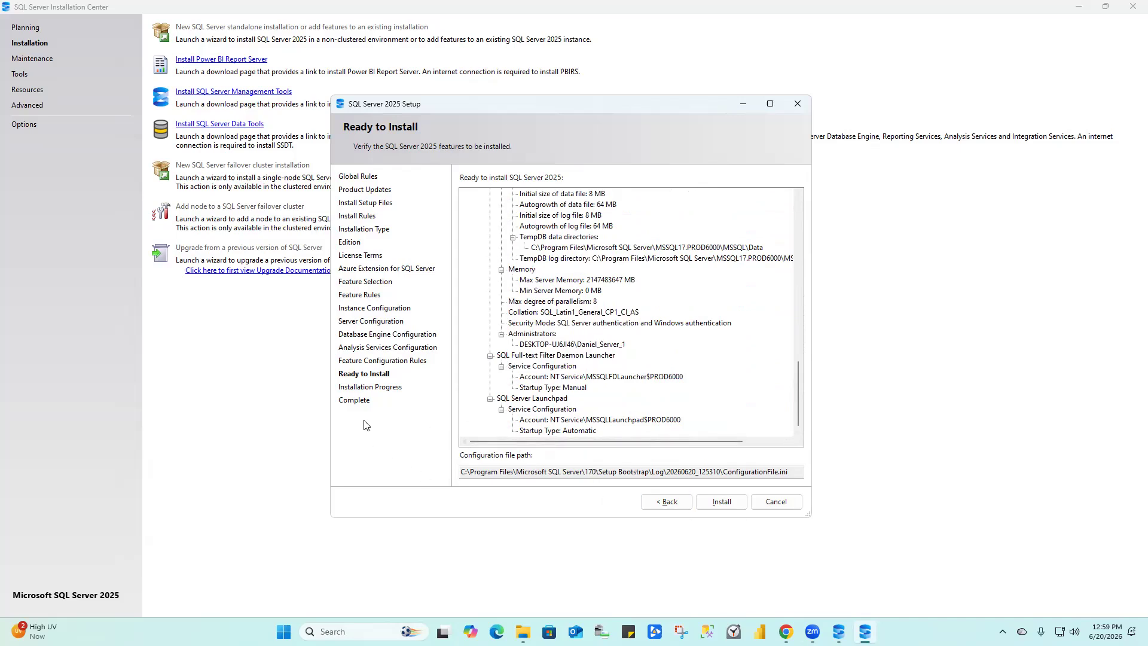
pyautogui.click(722, 503)
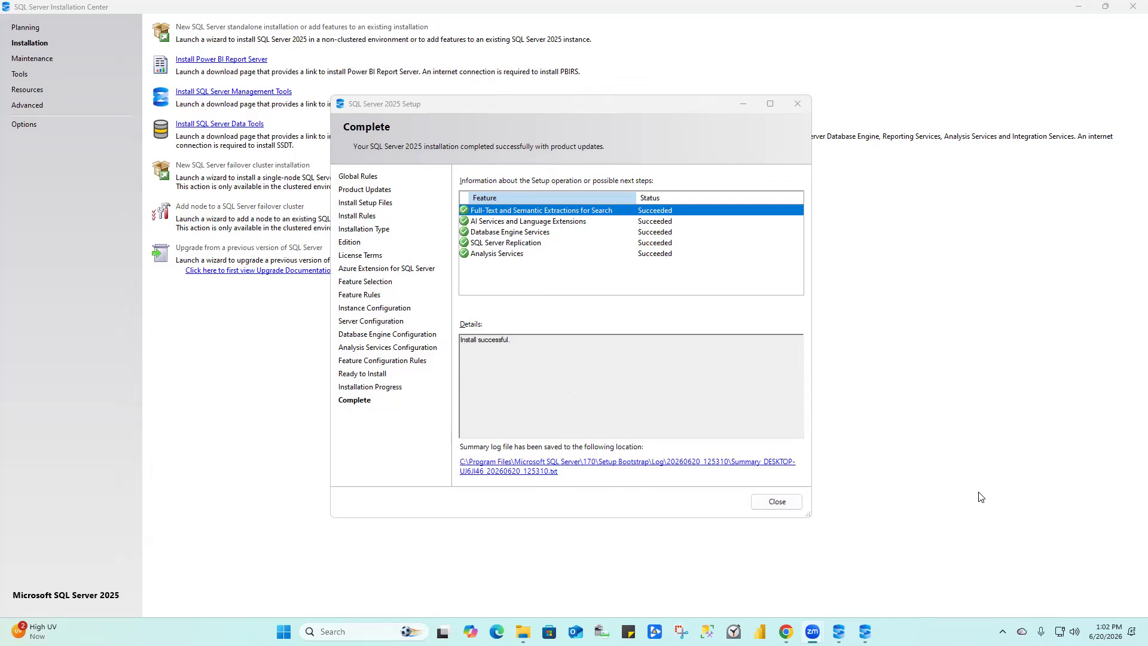
pyautogui.click(781, 506)
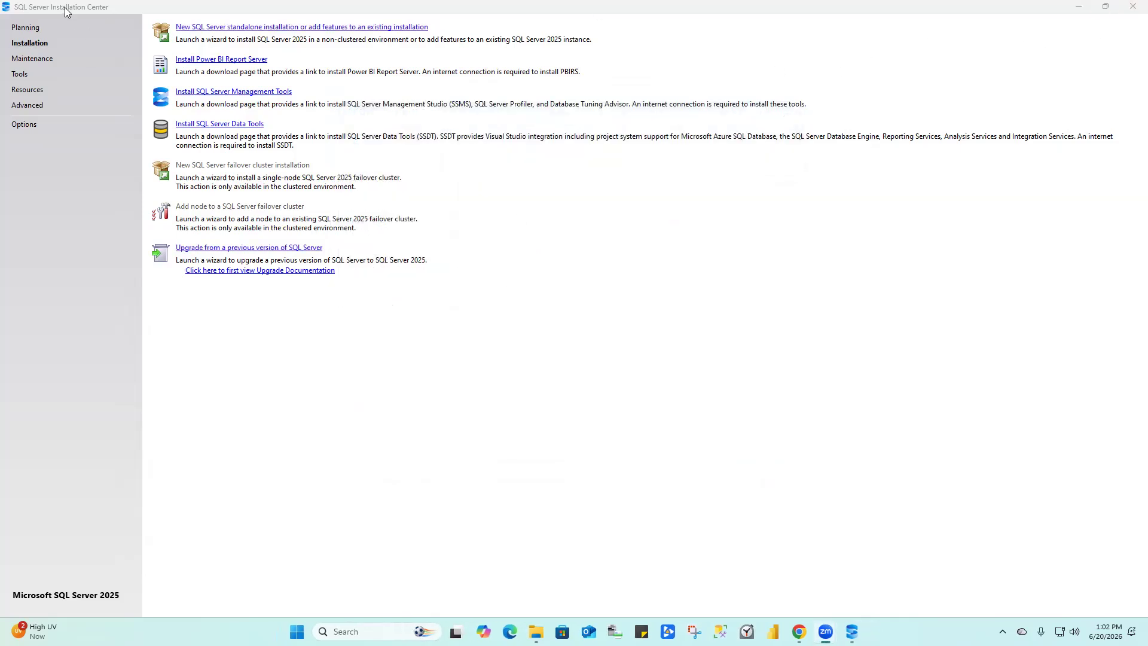
pyautogui.click(1131, 11)
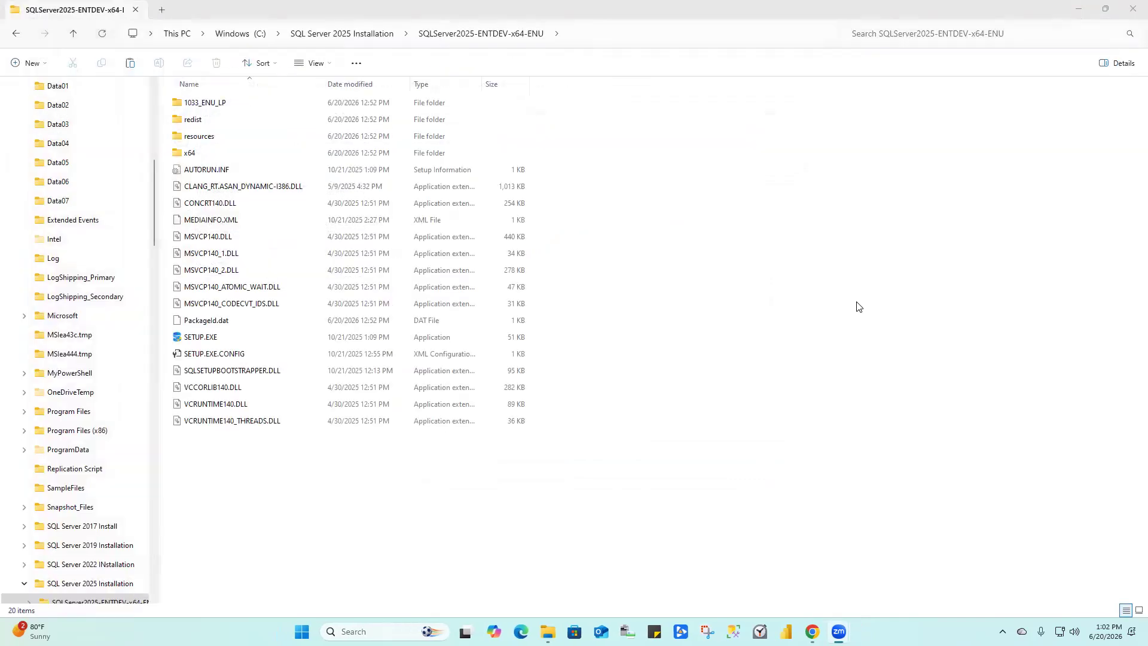
# Run SSMS 22.exe from the SQL Server 2025 Installation folder as administrator and continue to the workload selection.
pyautogui.click(362, 37)
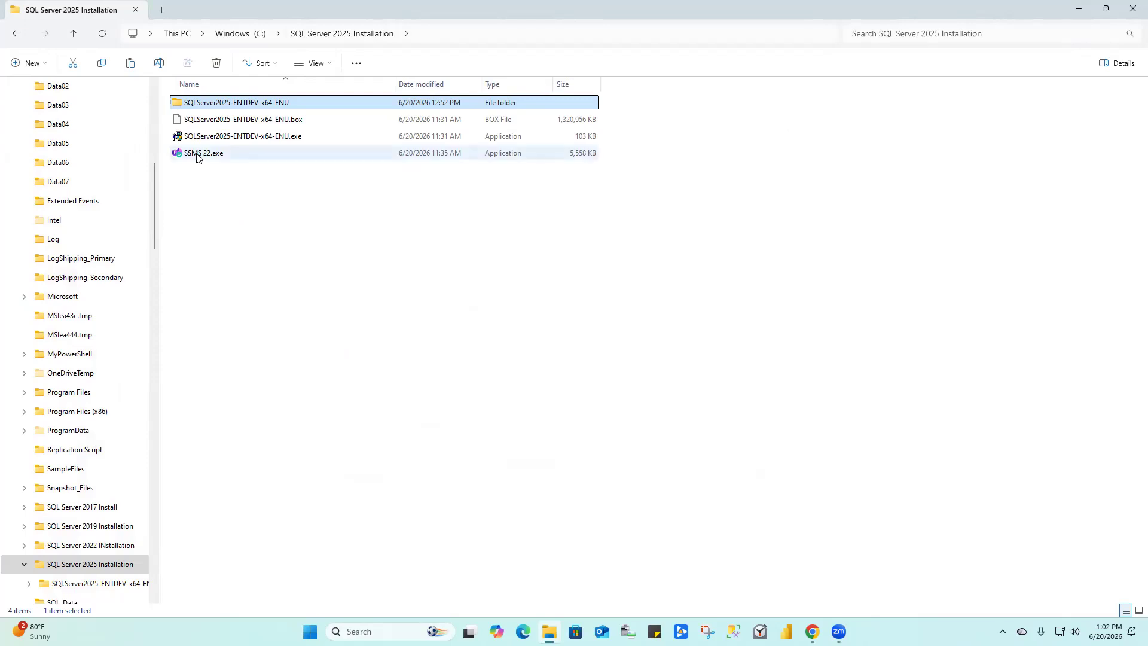
pyautogui.moveTo(196, 157)
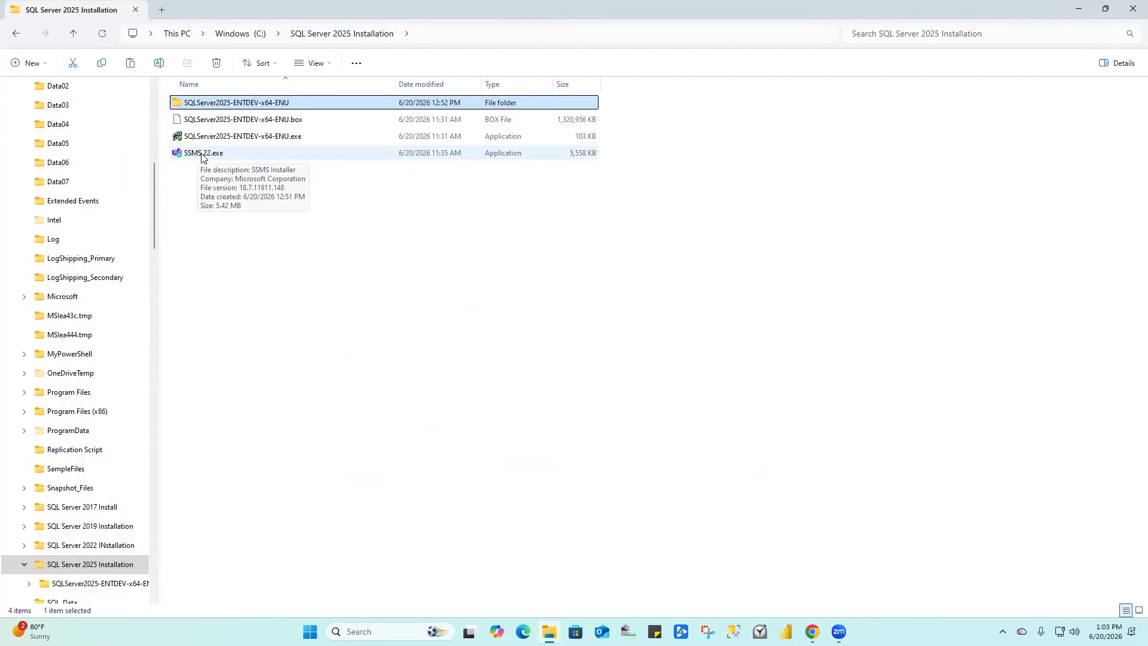
pyautogui.rightClick(203, 156)
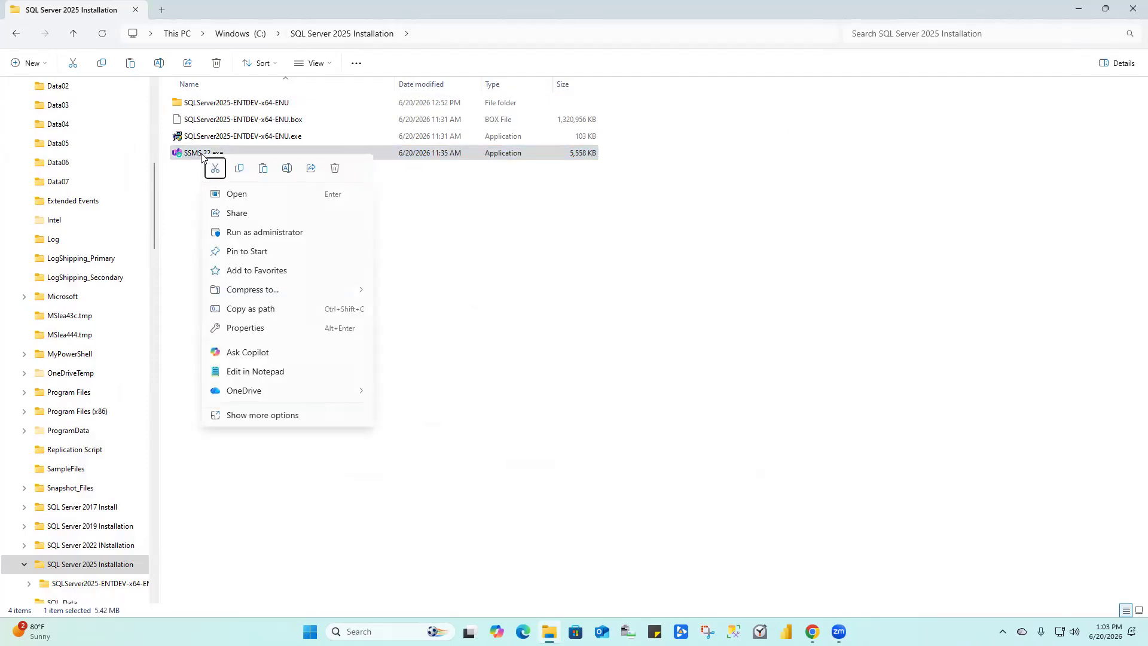
pyautogui.click(292, 233)
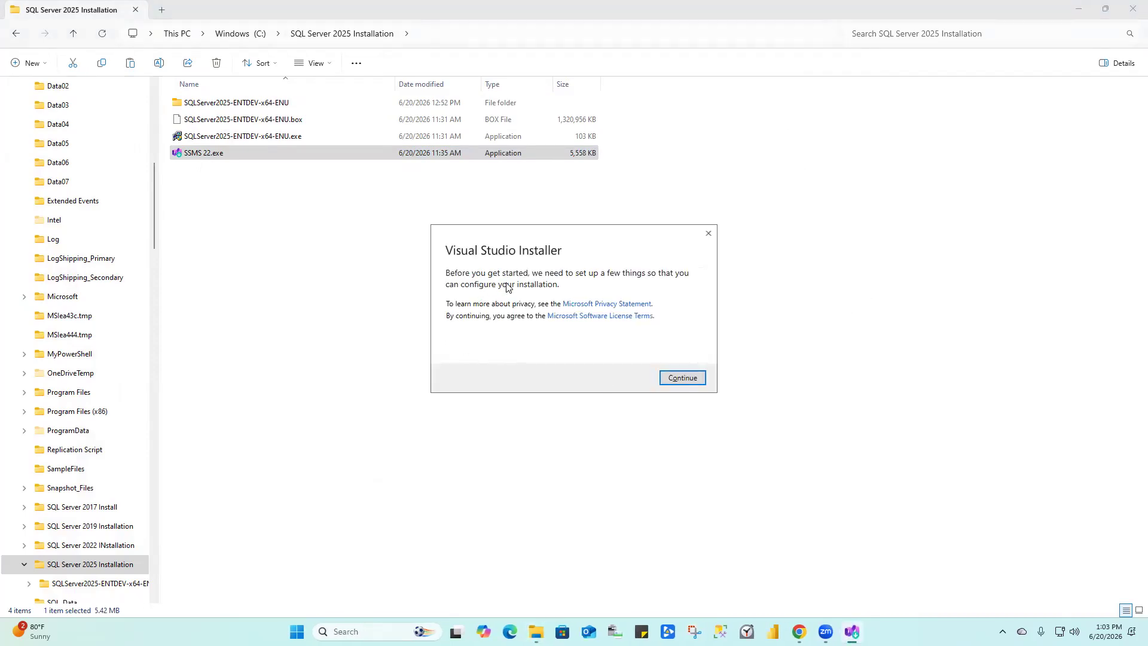
pyautogui.click(694, 383)
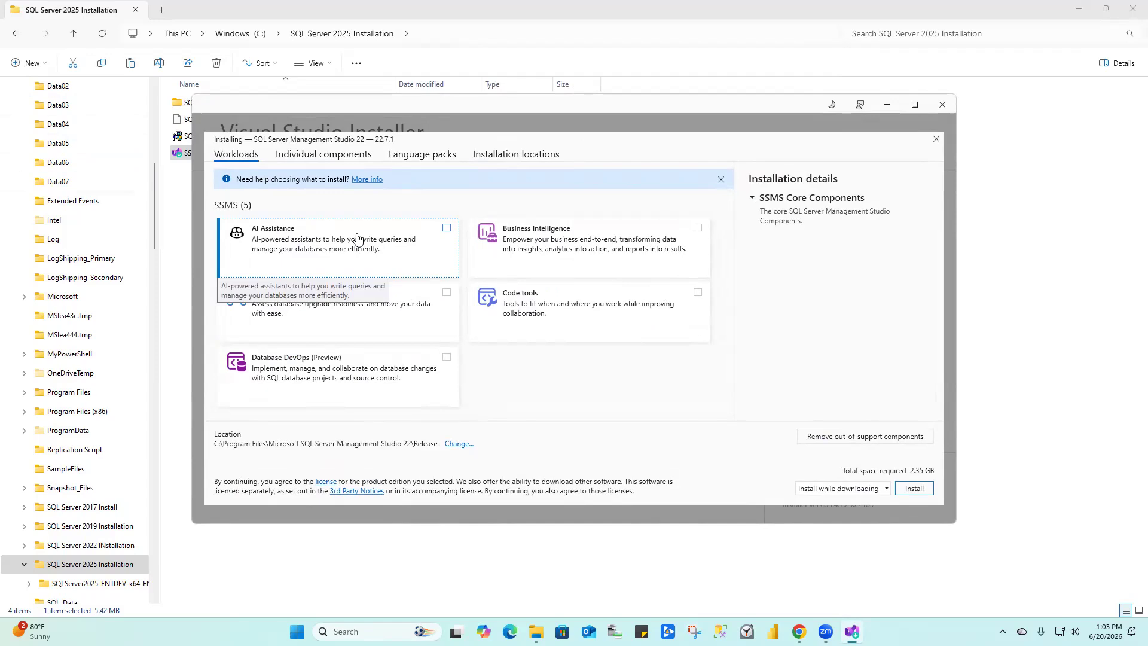
# Select the AI Assistance, Hybrid and Migration, Database DevOps (Preview), Business Intelligence and Code tools workloads for SSMS 22.
pyautogui.click(447, 228)
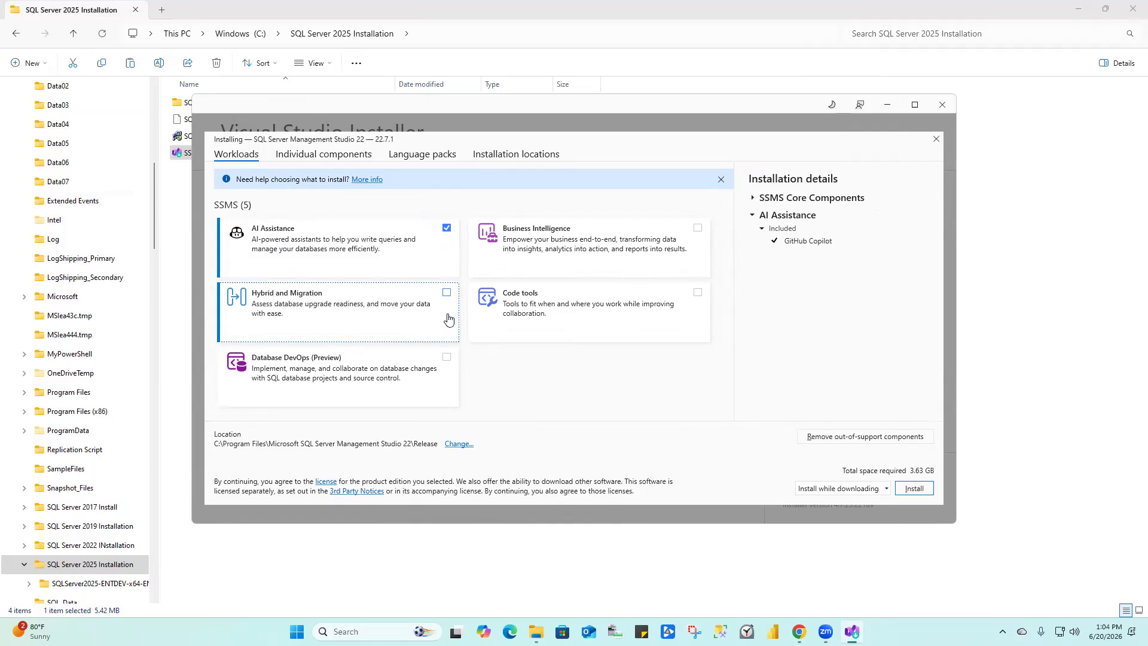
pyautogui.click(447, 293)
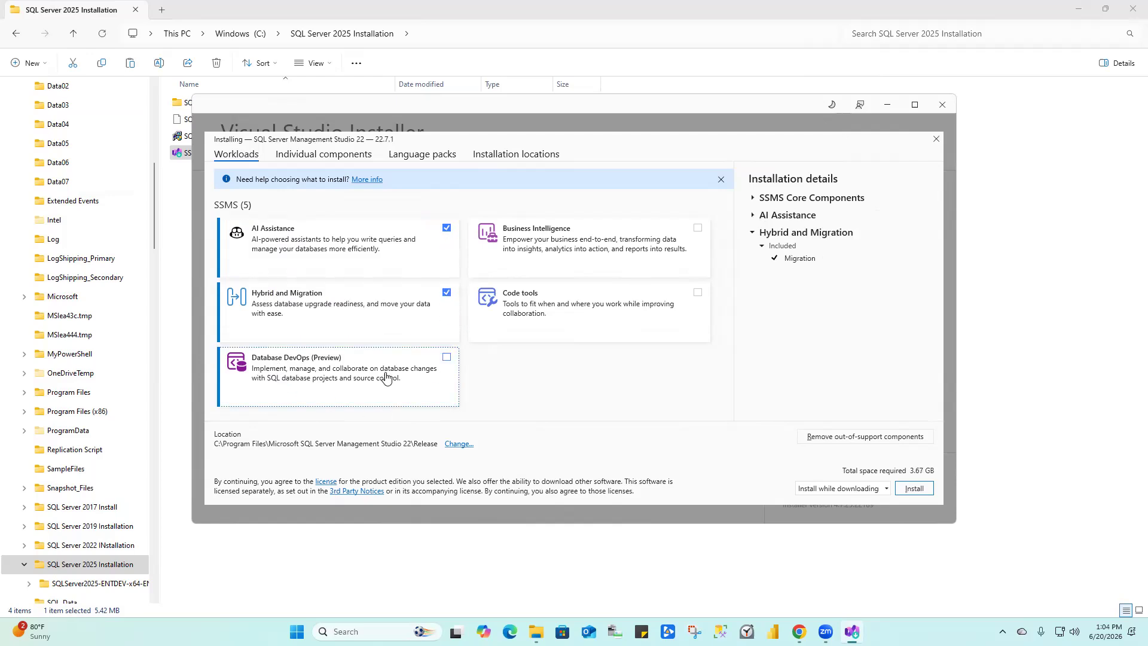
pyautogui.click(445, 359)
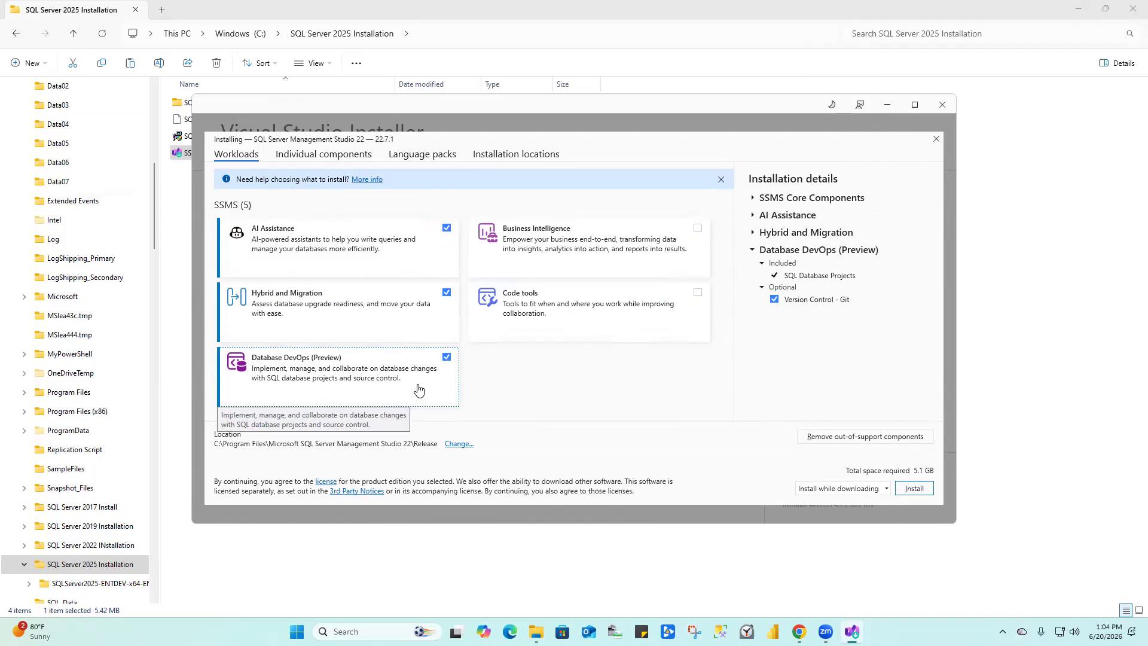
pyautogui.click(698, 229)
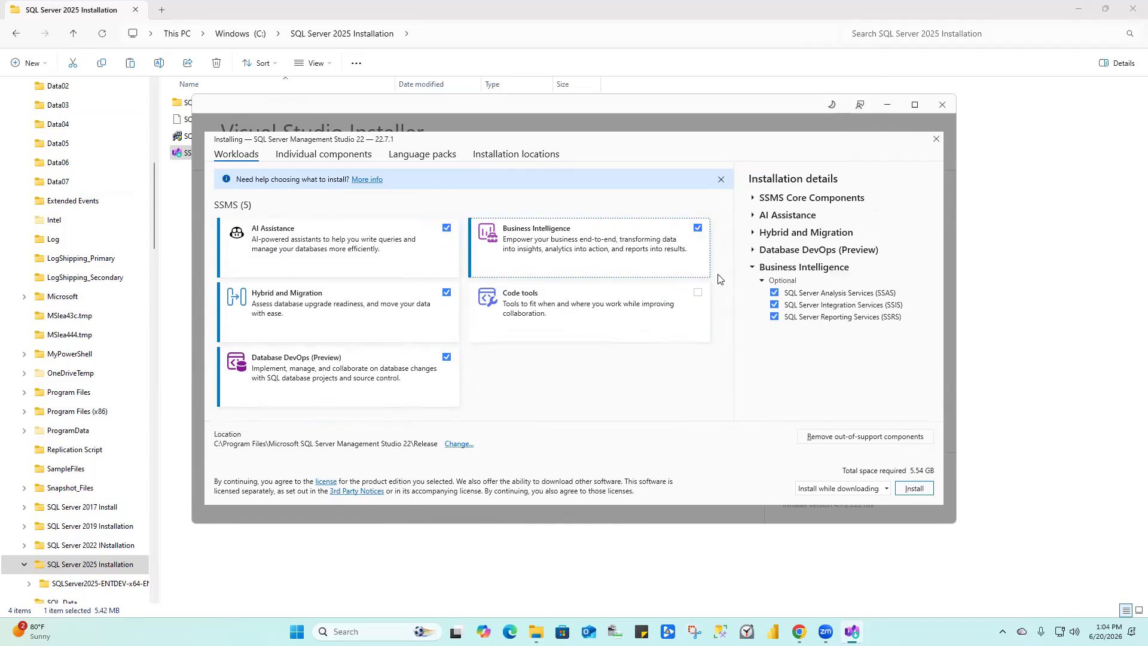
pyautogui.click(697, 293)
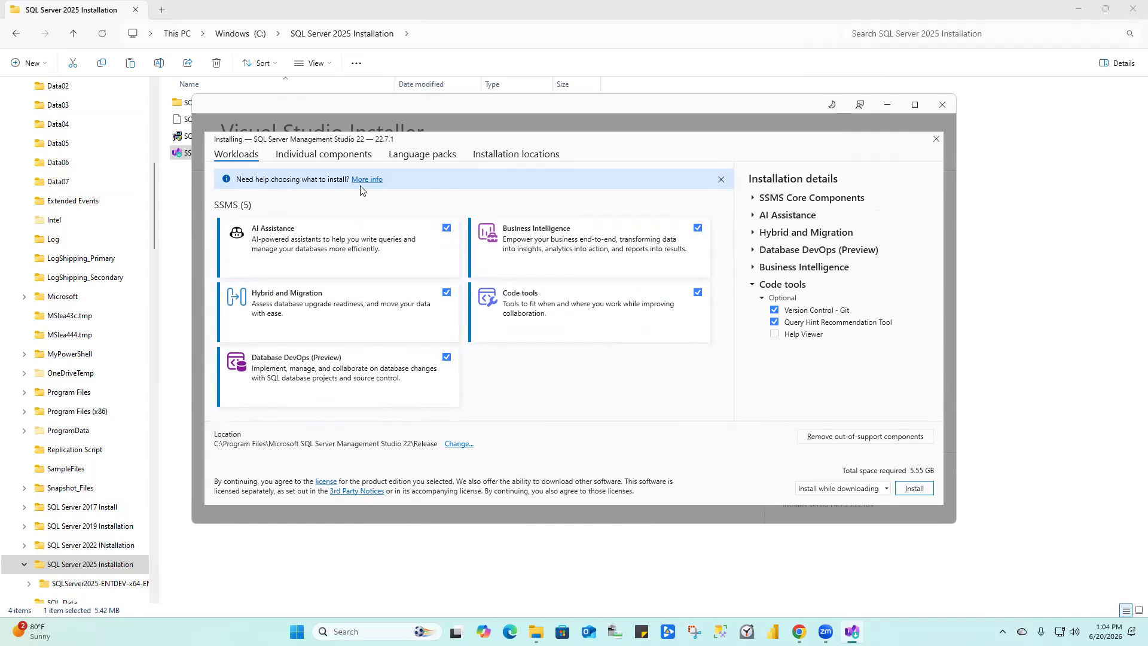
# Review the individual components, language packs, installation locations and the included items of the selected workloads.
pyautogui.click(339, 157)
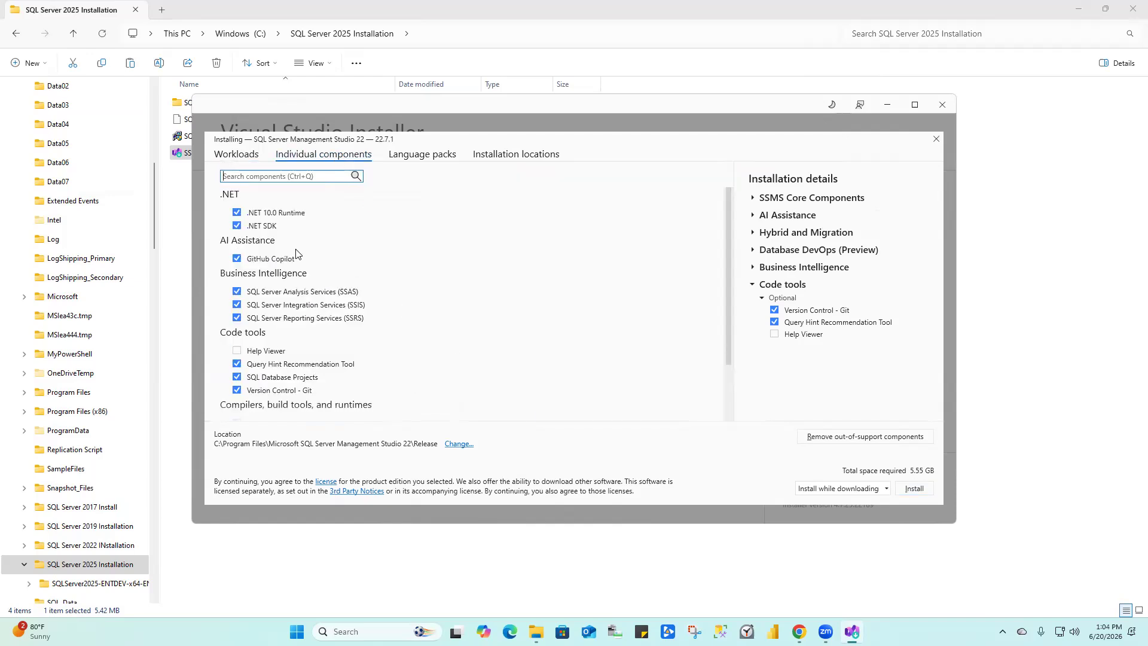
pyautogui.click(236, 154)
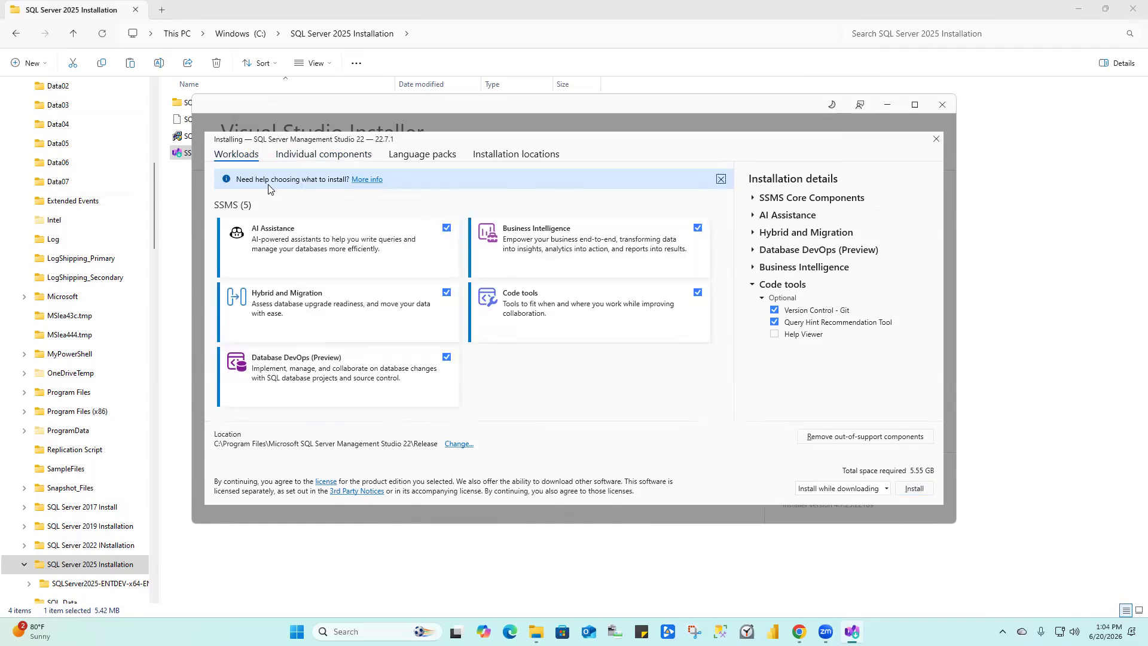
pyautogui.click(329, 157)
pyautogui.scroll(-2, 388, 326)
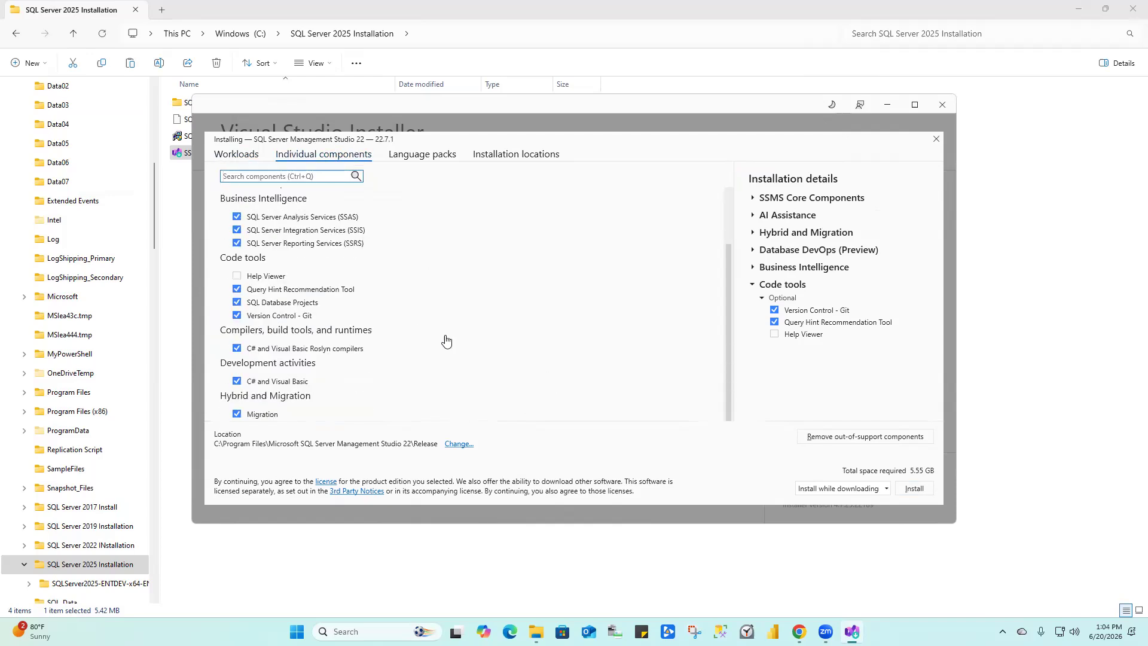
pyautogui.scroll(2, 445, 340)
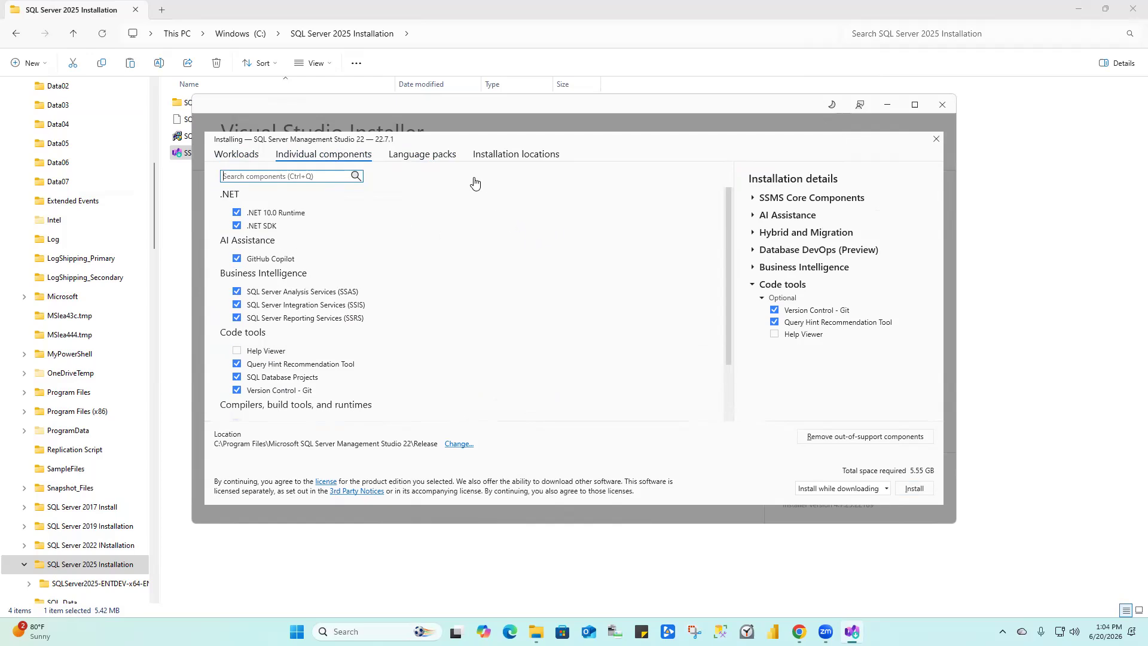
pyautogui.click(443, 160)
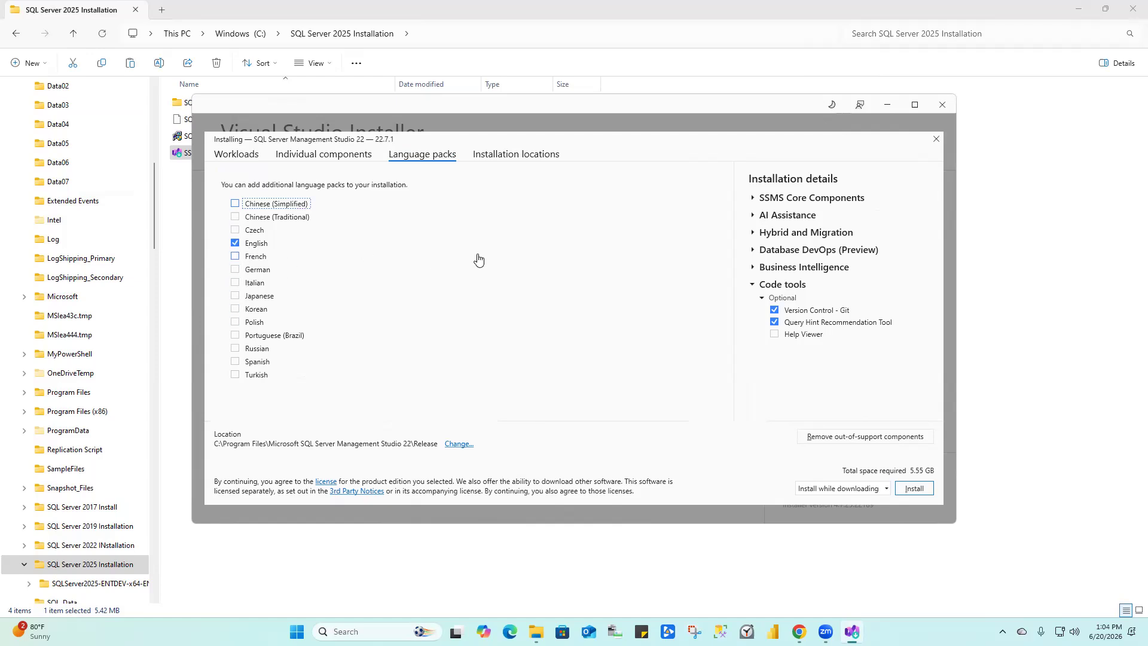
pyautogui.click(532, 158)
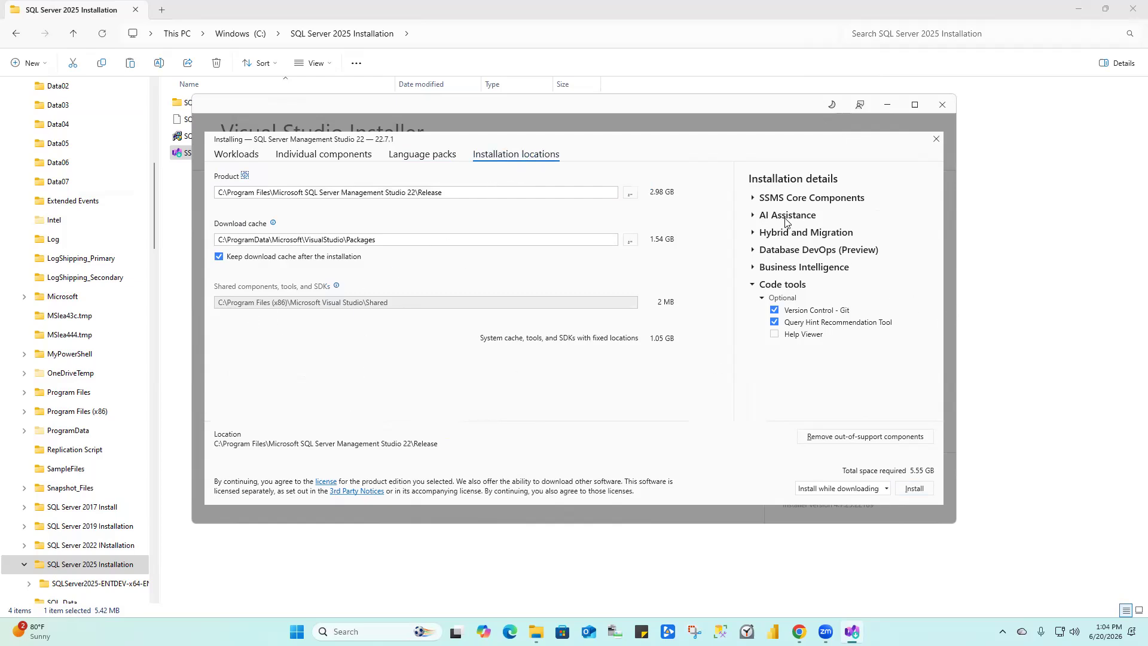
pyautogui.click(753, 198)
pyautogui.click(753, 252)
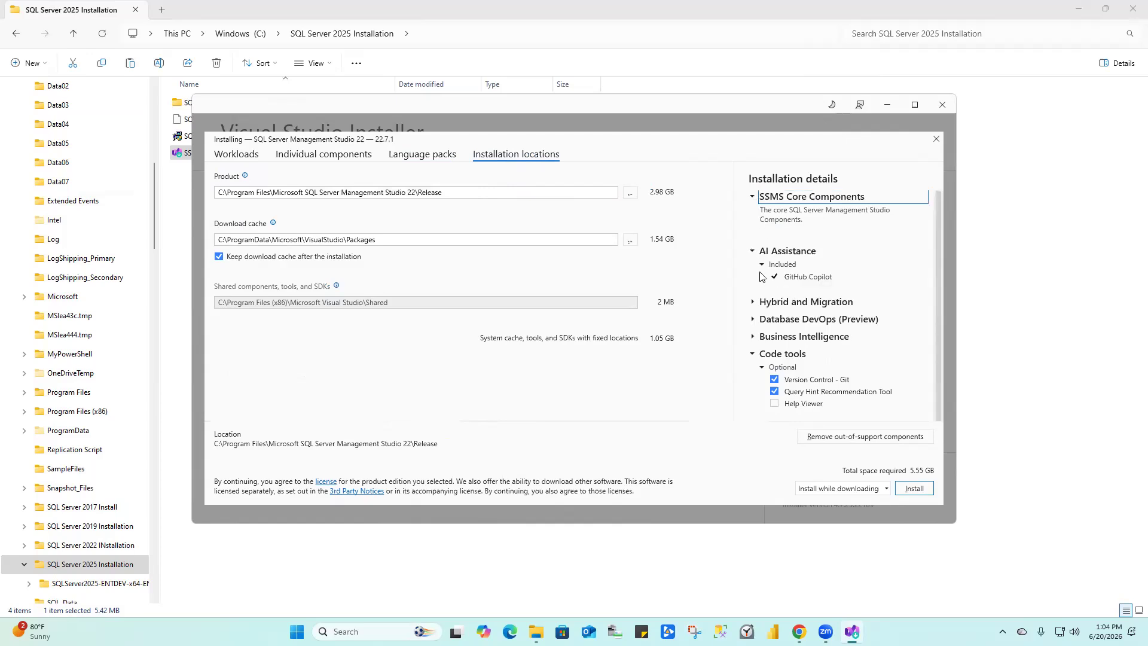
pyautogui.click(754, 304)
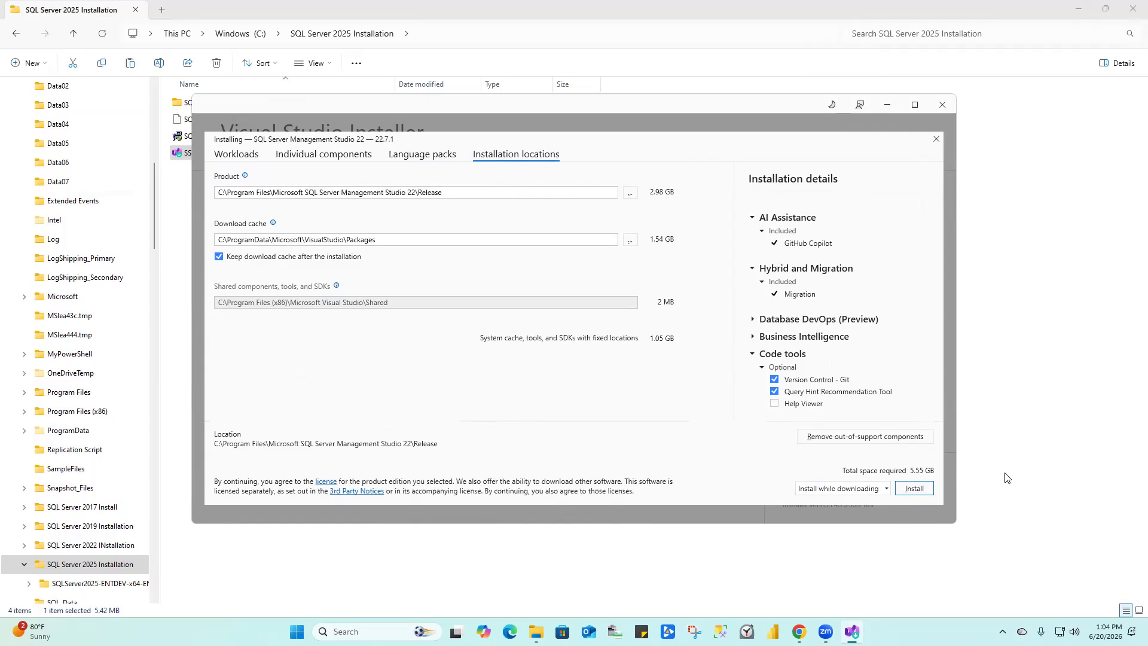
# Install SSMS 22 with the "Download all, then install" option, and close the installer and the installation folder window.
pyautogui.click(820, 494)
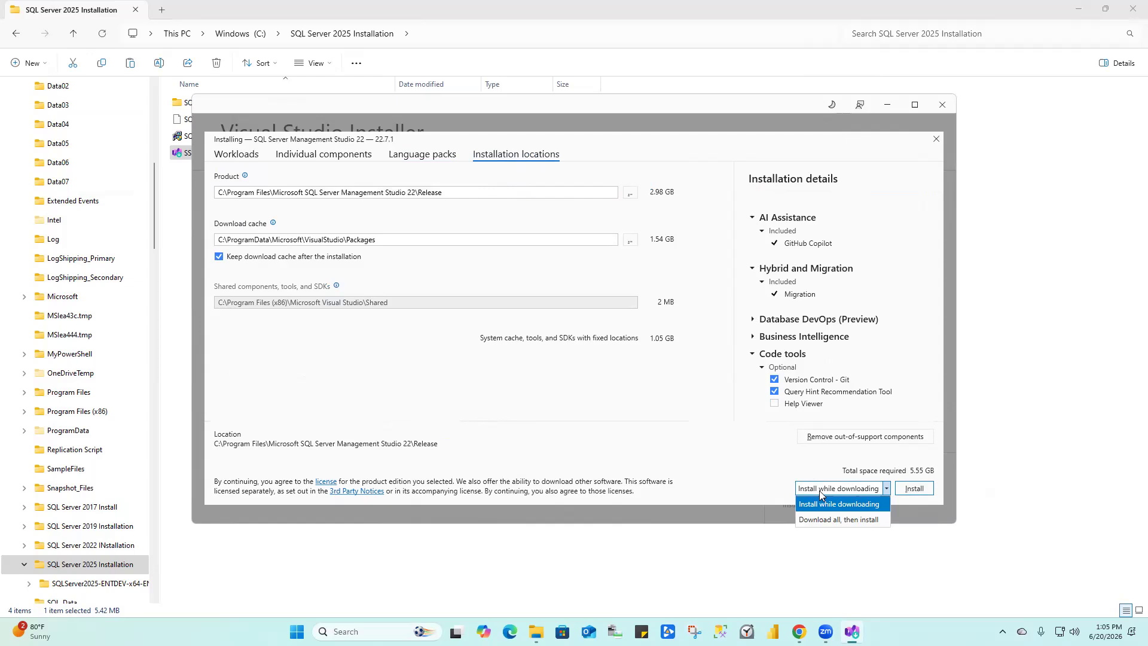
pyautogui.click(830, 520)
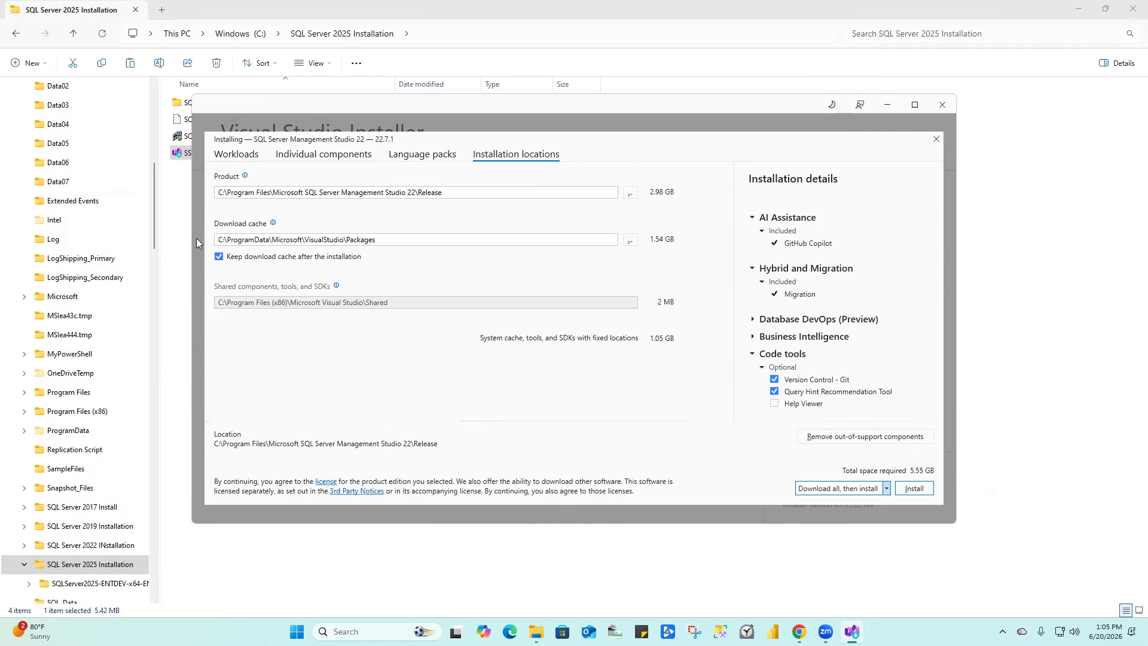
pyautogui.click(237, 155)
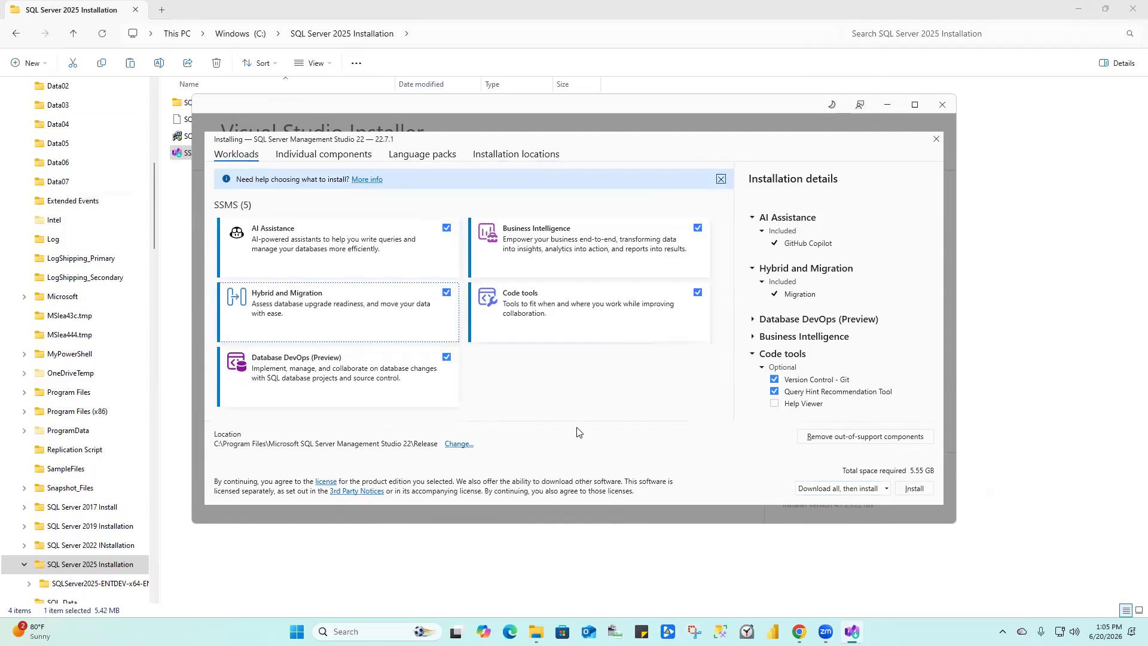
pyautogui.click(914, 489)
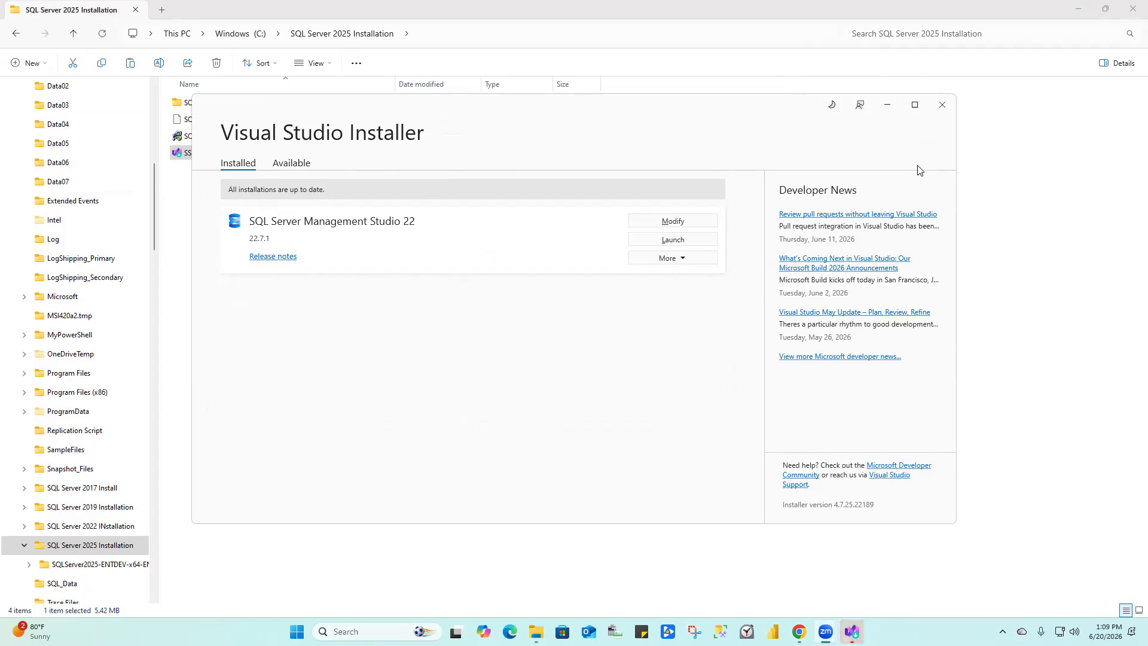
pyautogui.click(945, 107)
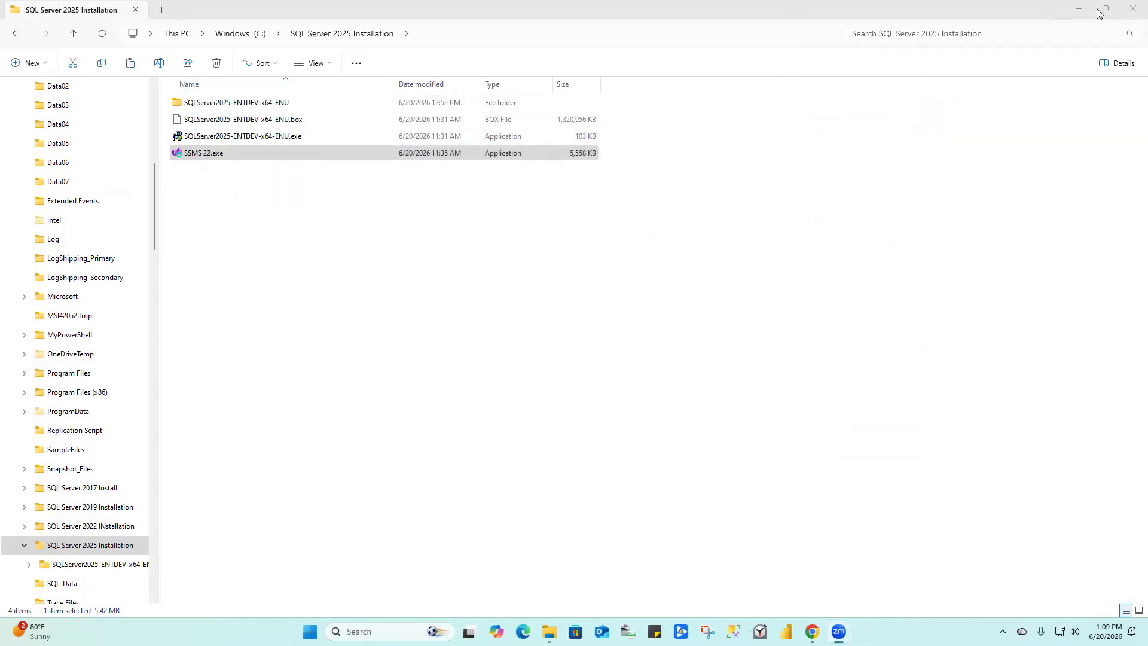
pyautogui.click(1133, 9)
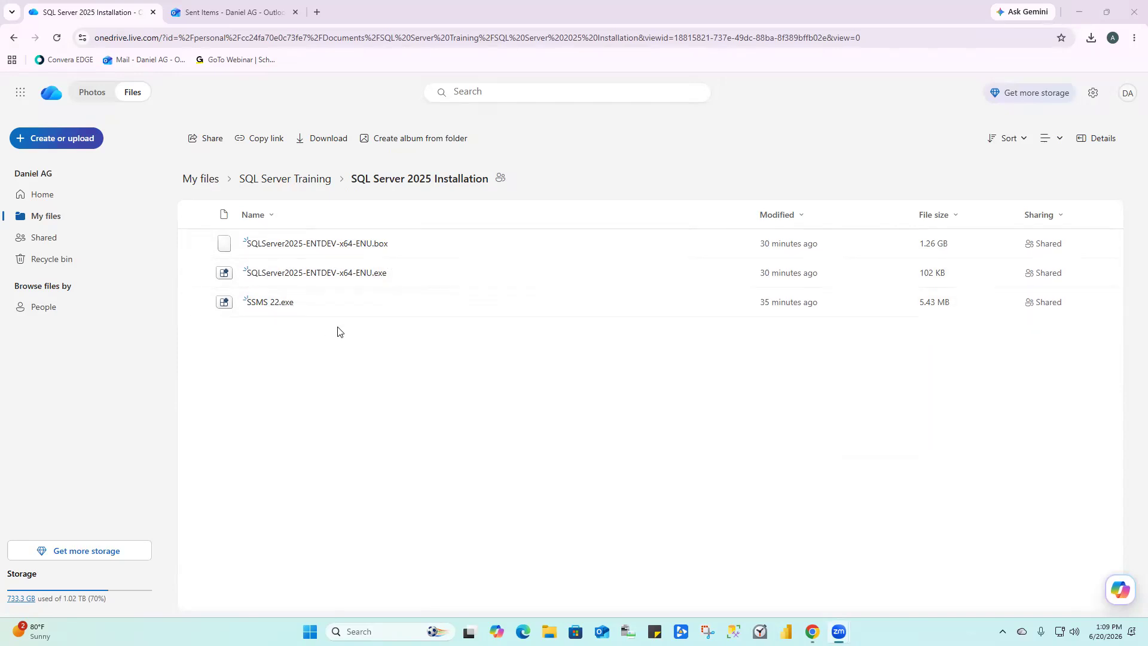
# Review the sent SQL Server 2025 installation instructions email with its download link and contact details, and minimize the browser.
pyautogui.click(212, 13)
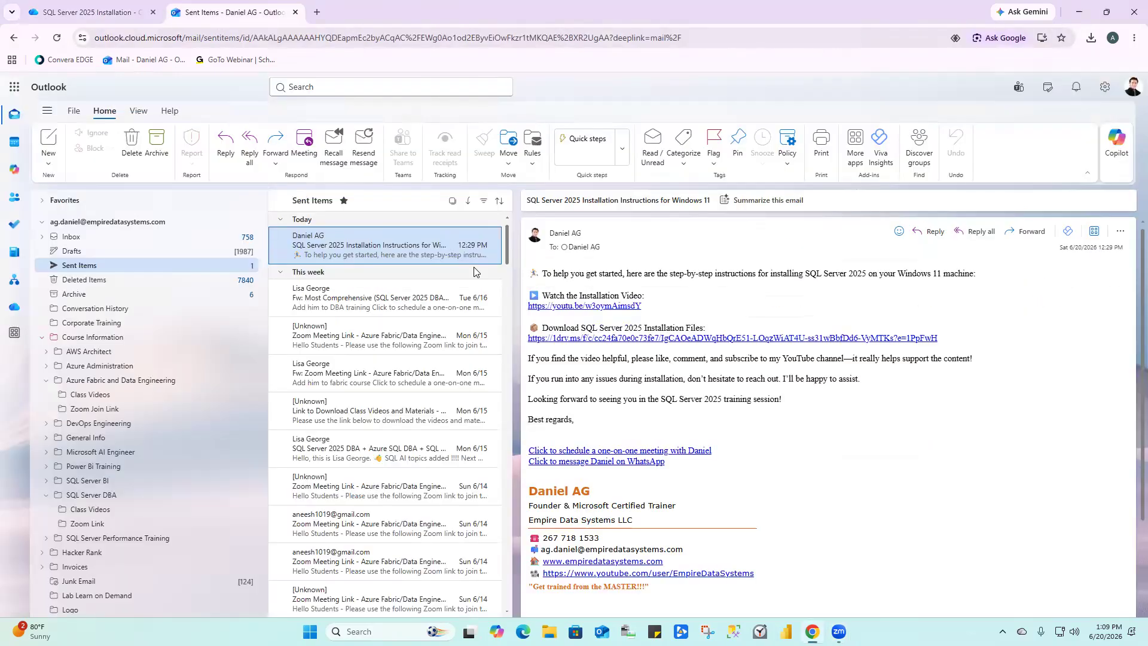
pyautogui.scroll(-2, 844, 439)
pyautogui.scroll(2, 844, 440)
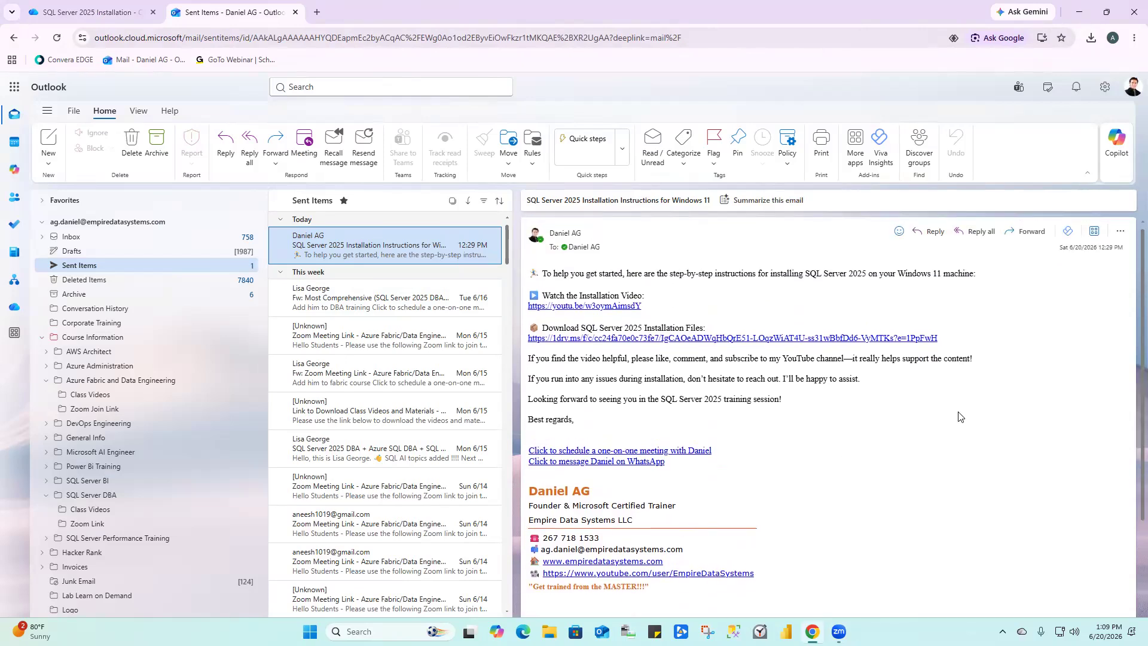
pyautogui.moveTo(545, 538); pyautogui.dragTo(604, 541)
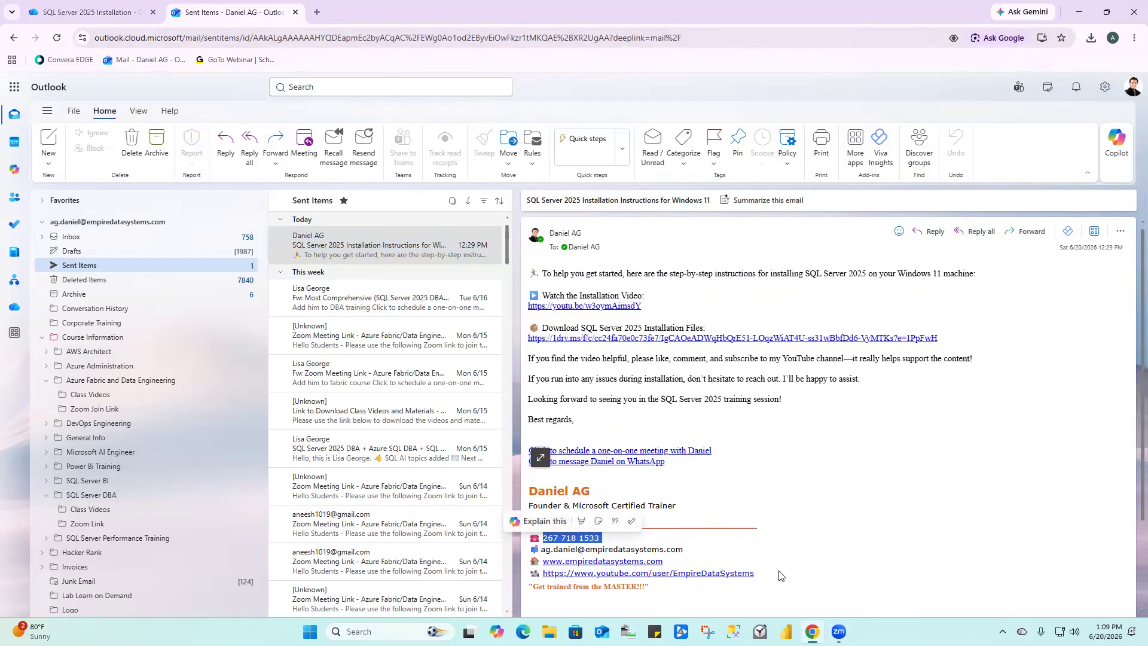
pyautogui.click(929, 470)
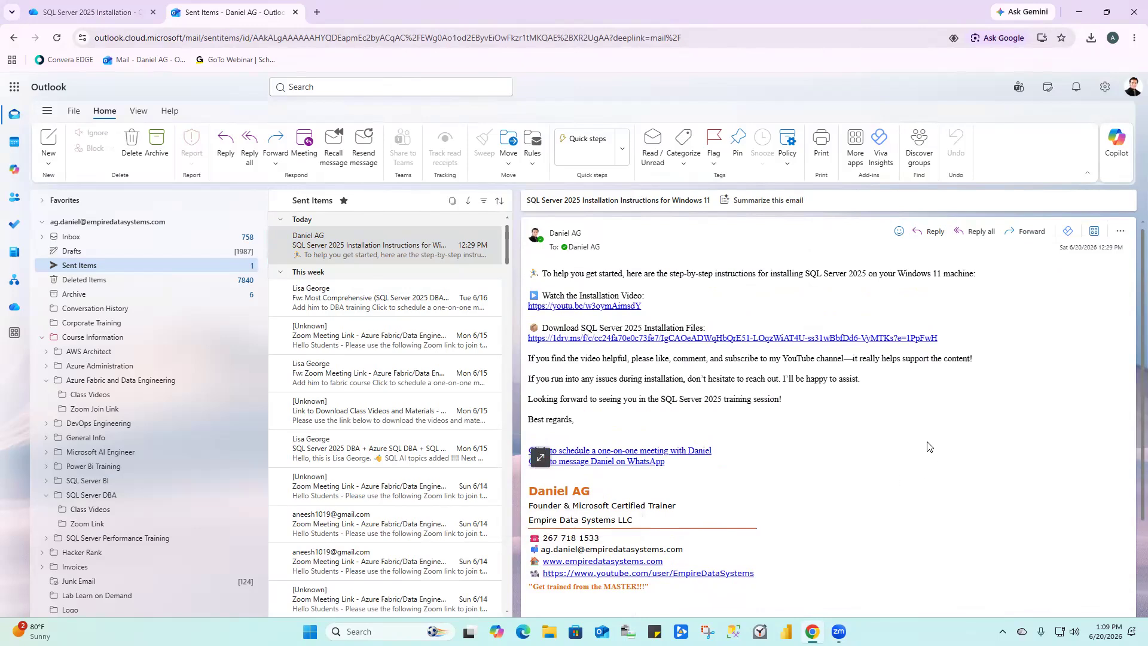
pyautogui.click(1079, 12)
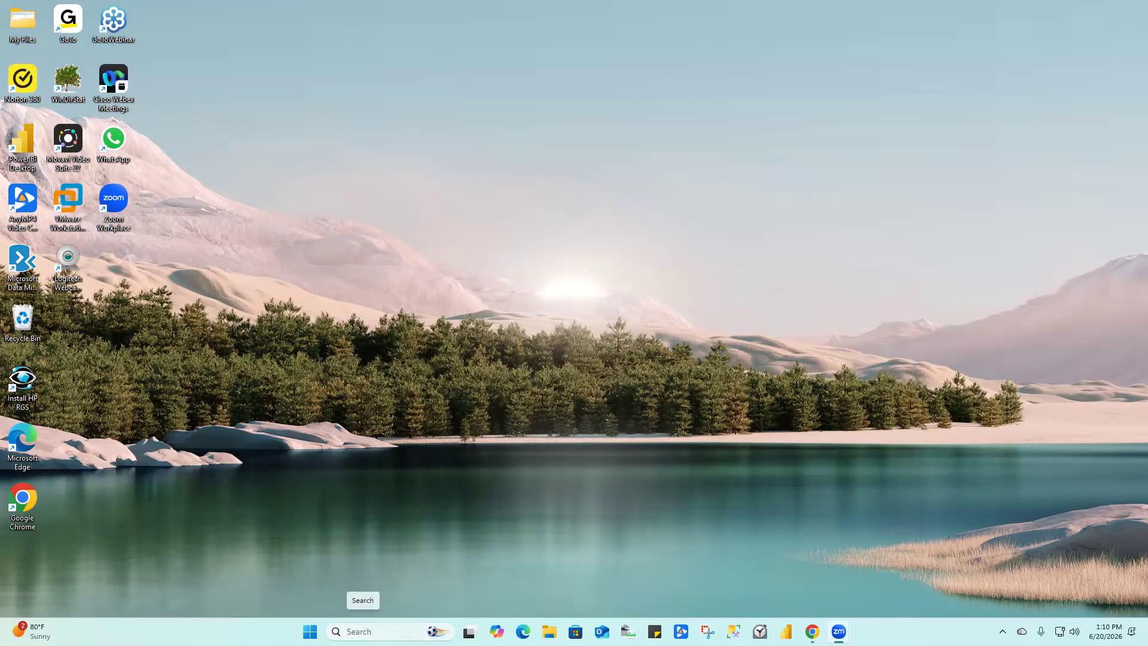
# Find SQL Server Management Studio 22 through Windows search, pin it to the taskbar and launch it.
pyautogui.click(362, 632)
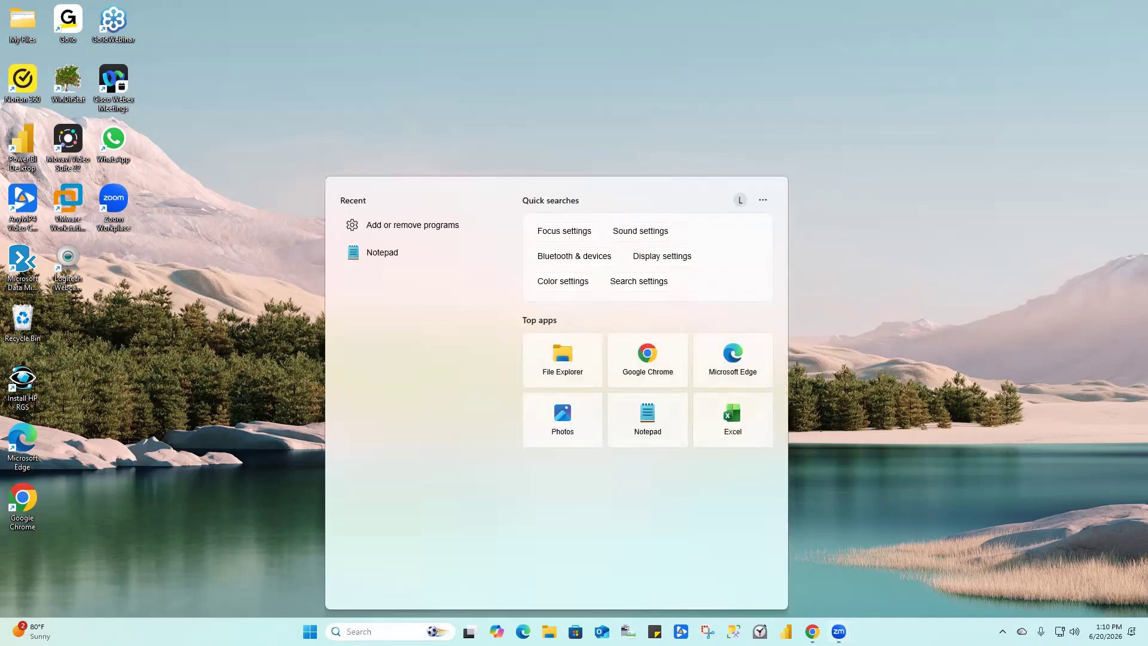
pyautogui.write('sql server')
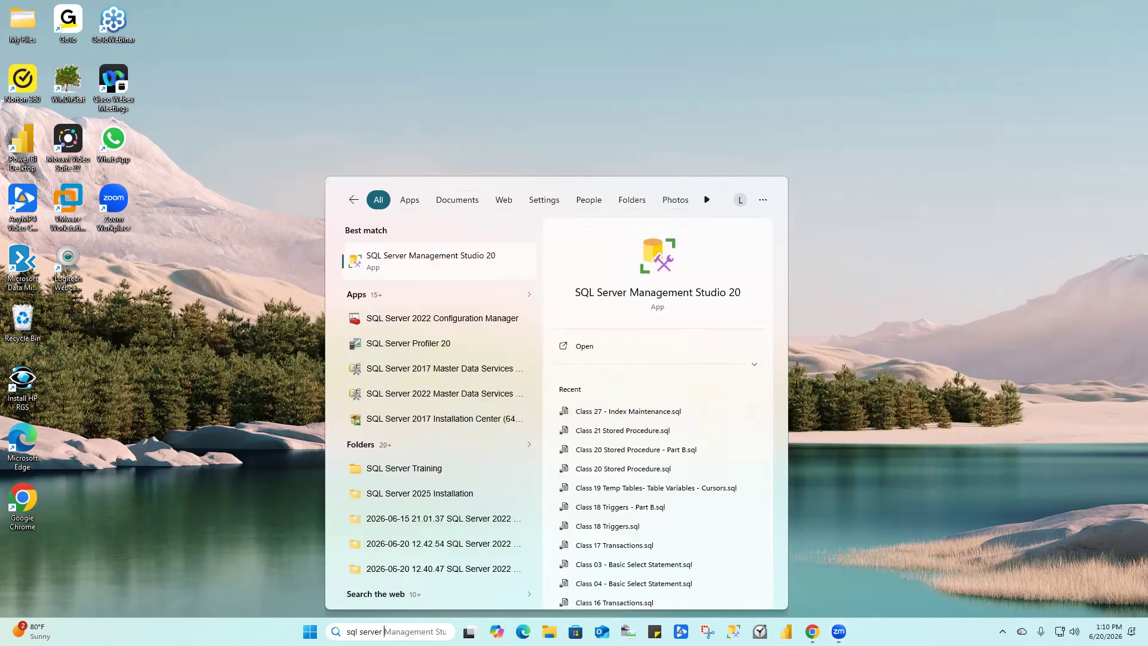
pyautogui.write('management')
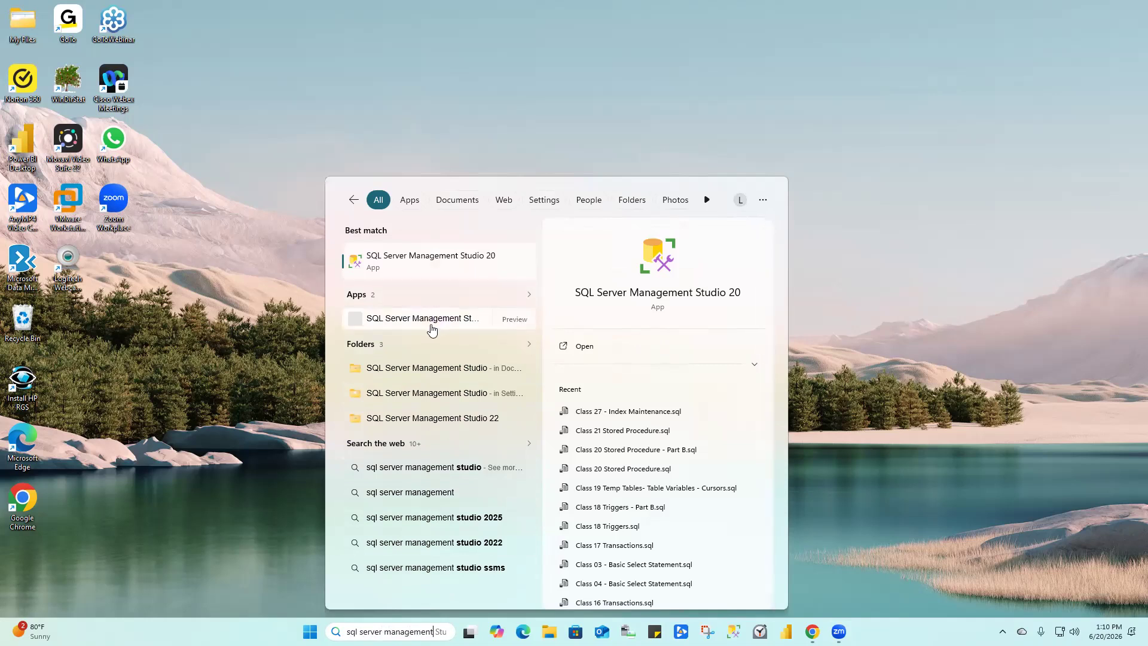
pyautogui.rightClick(463, 324)
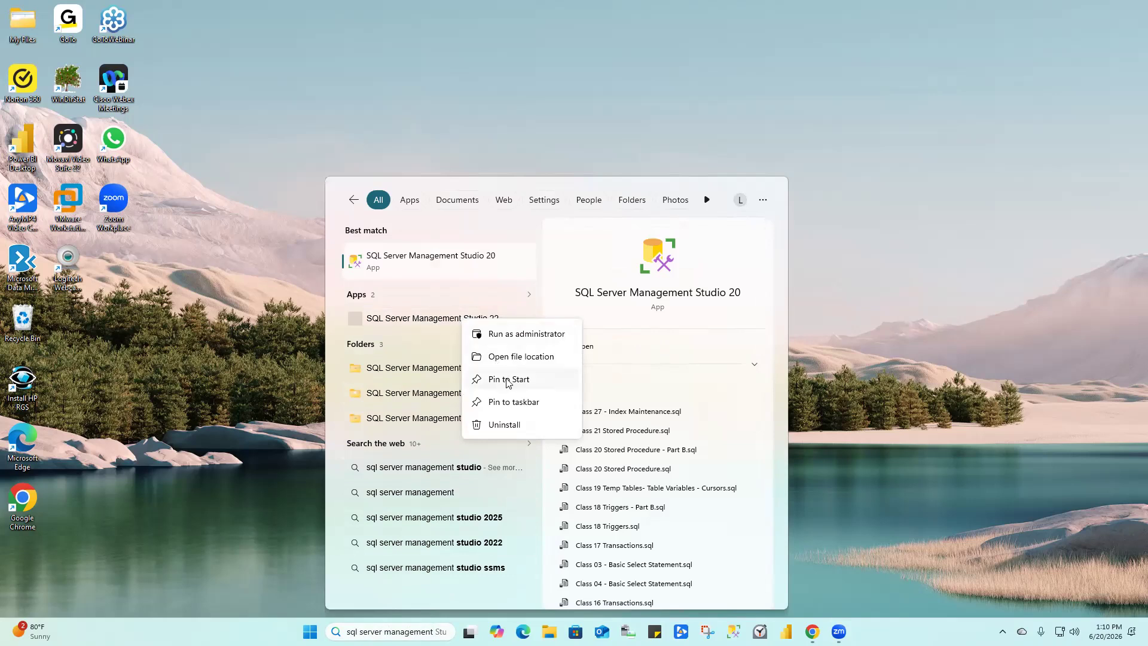
pyautogui.click(513, 402)
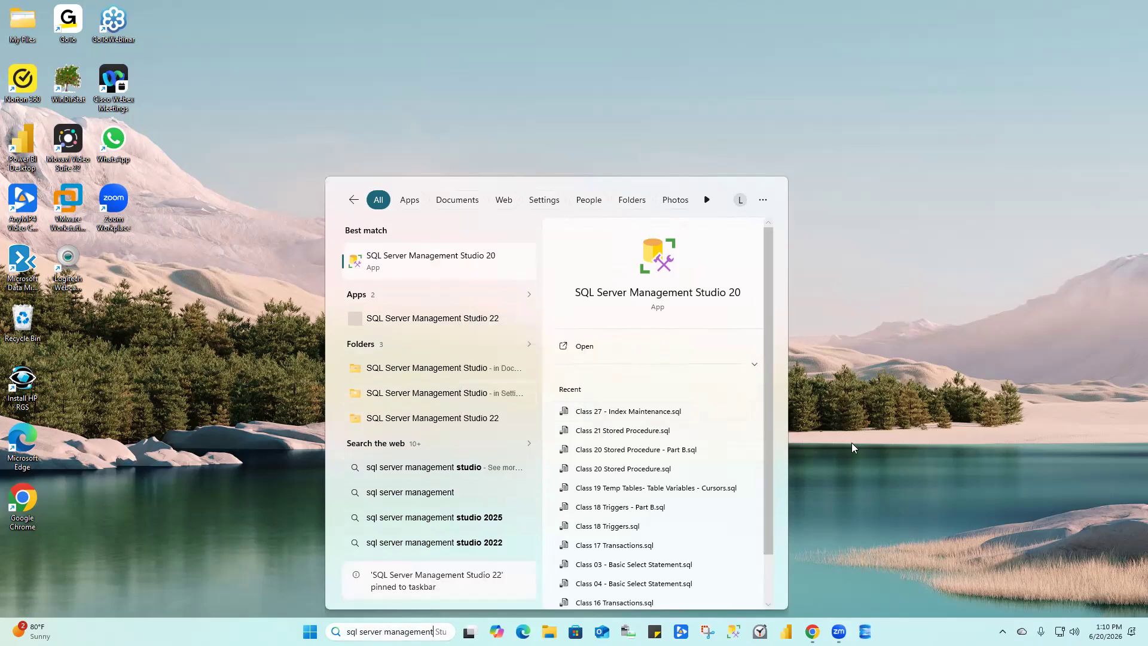
pyautogui.click(854, 445)
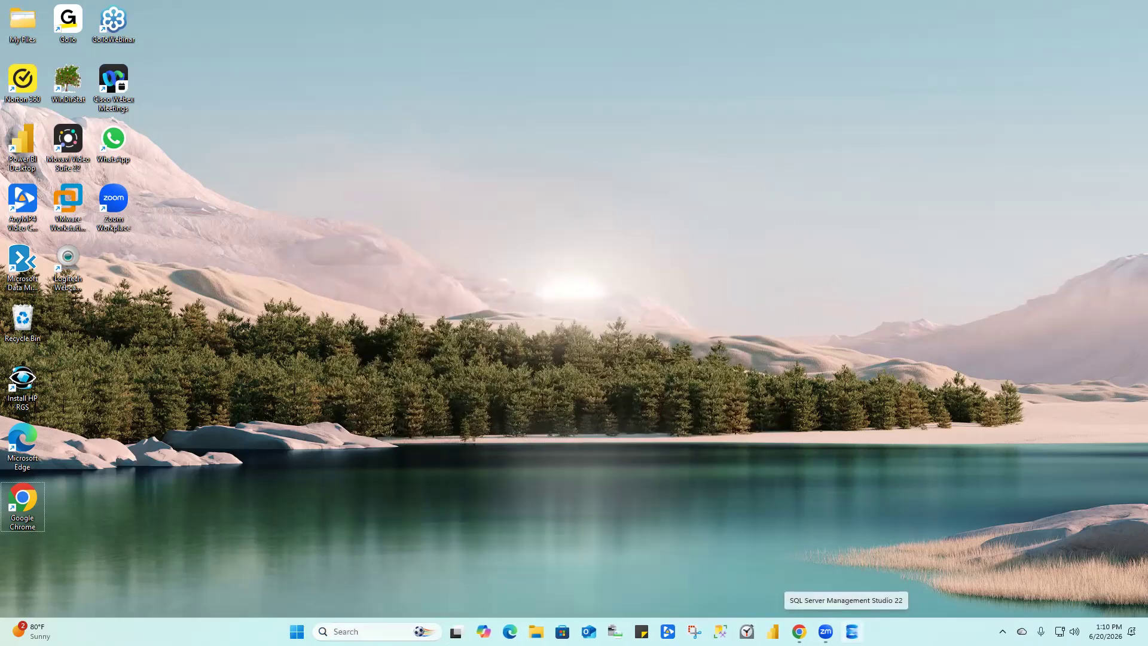
pyautogui.click(852, 631)
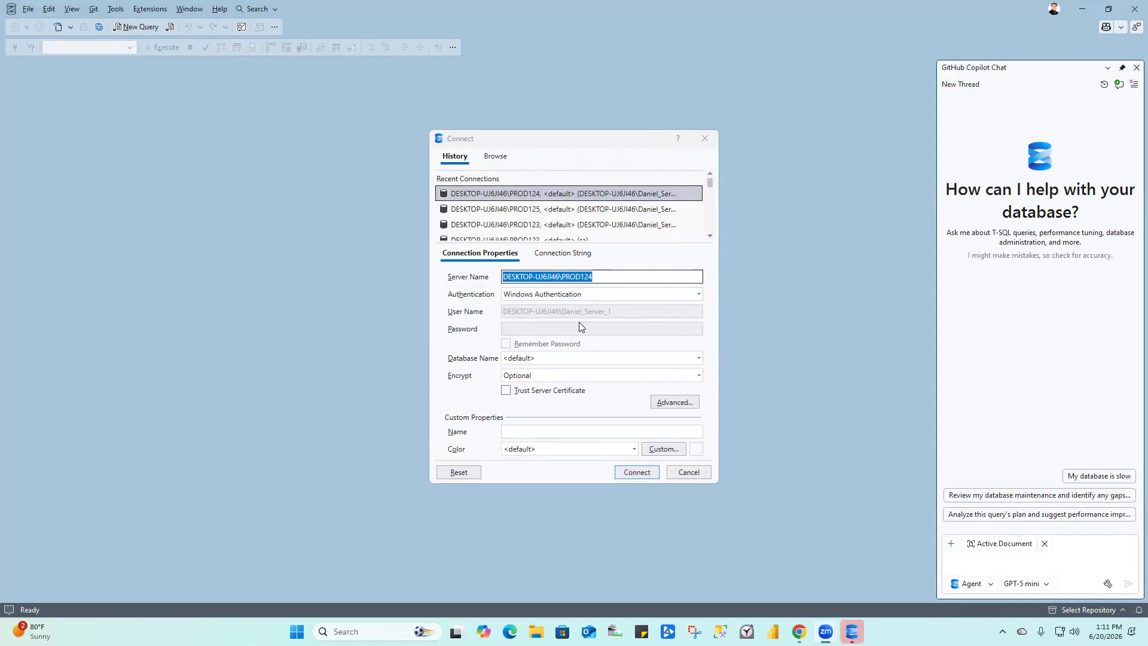
# Search Windows for "sql server mana" to locate SQL Server Management Studio 22, and dismiss the results.
pyautogui.press('super+s')
pyautogui.write('sql server')
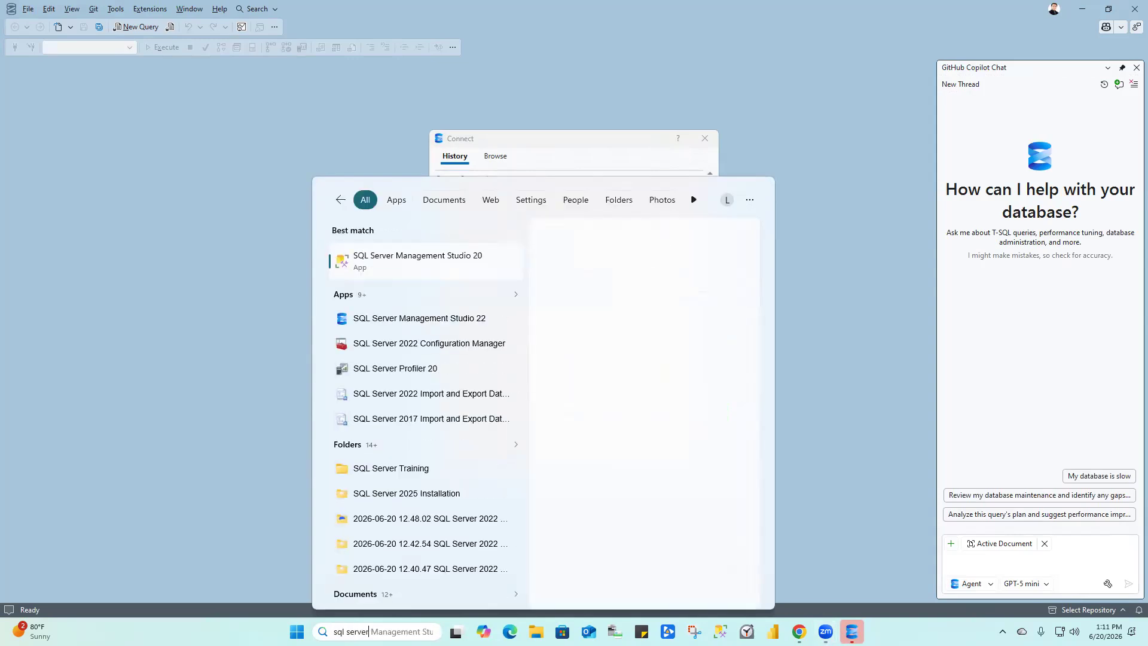
pyautogui.write(' mana')
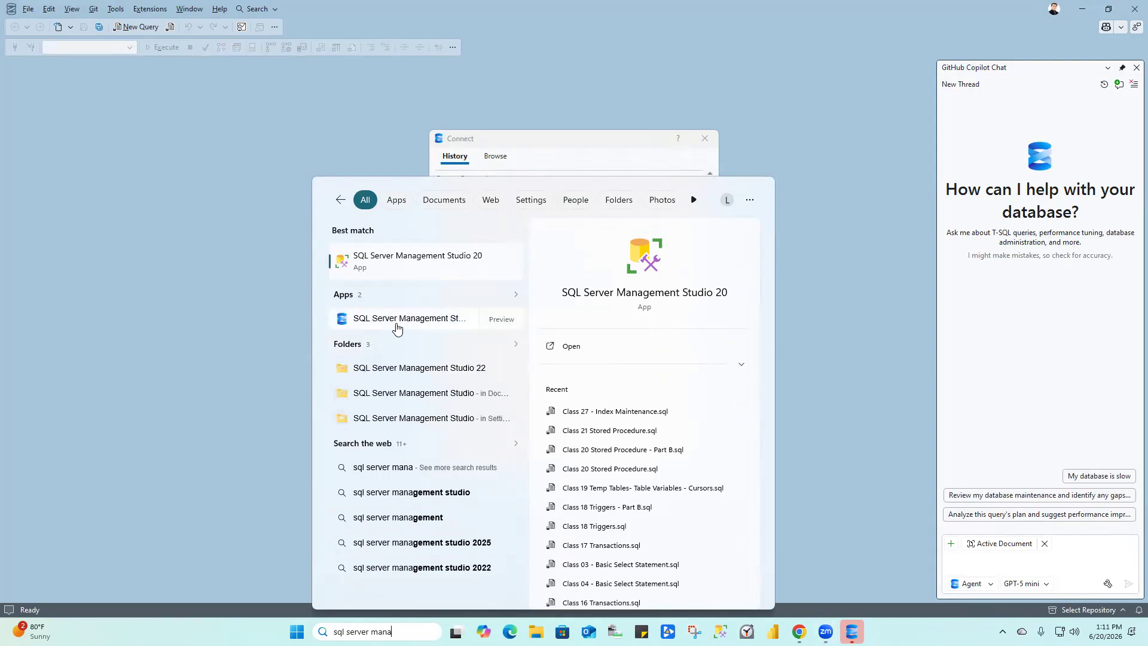
pyautogui.click(815, 219)
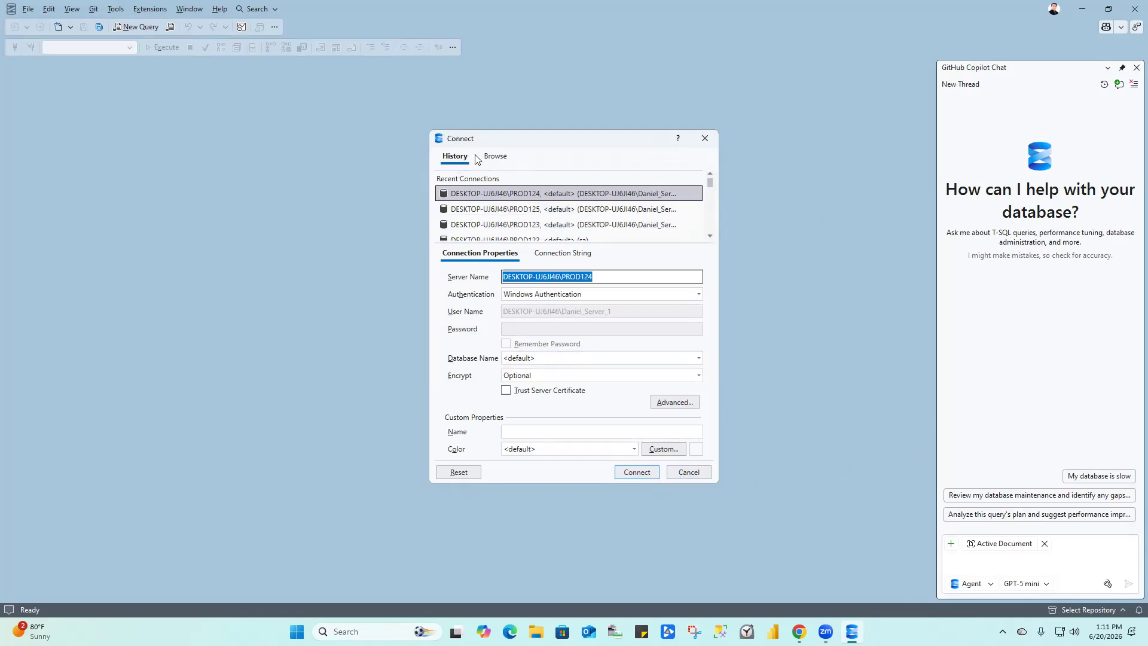
# Browse the local servers in the connection dialog and select the PROD6000 instance as the connection target.
pyautogui.click(494, 159)
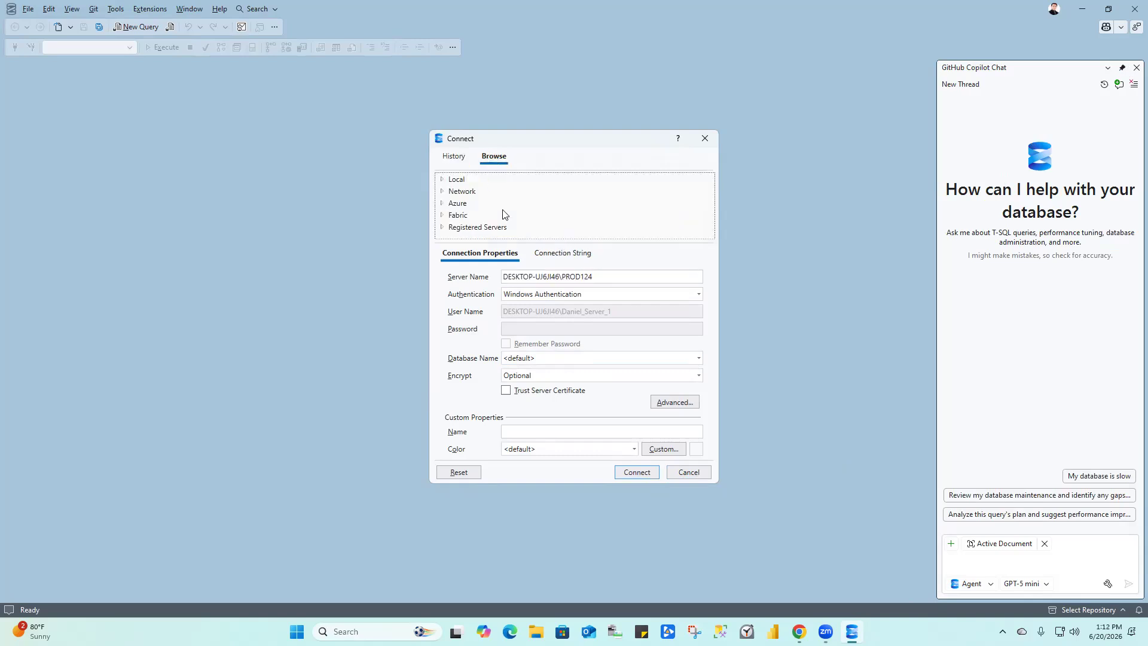
pyautogui.click(454, 157)
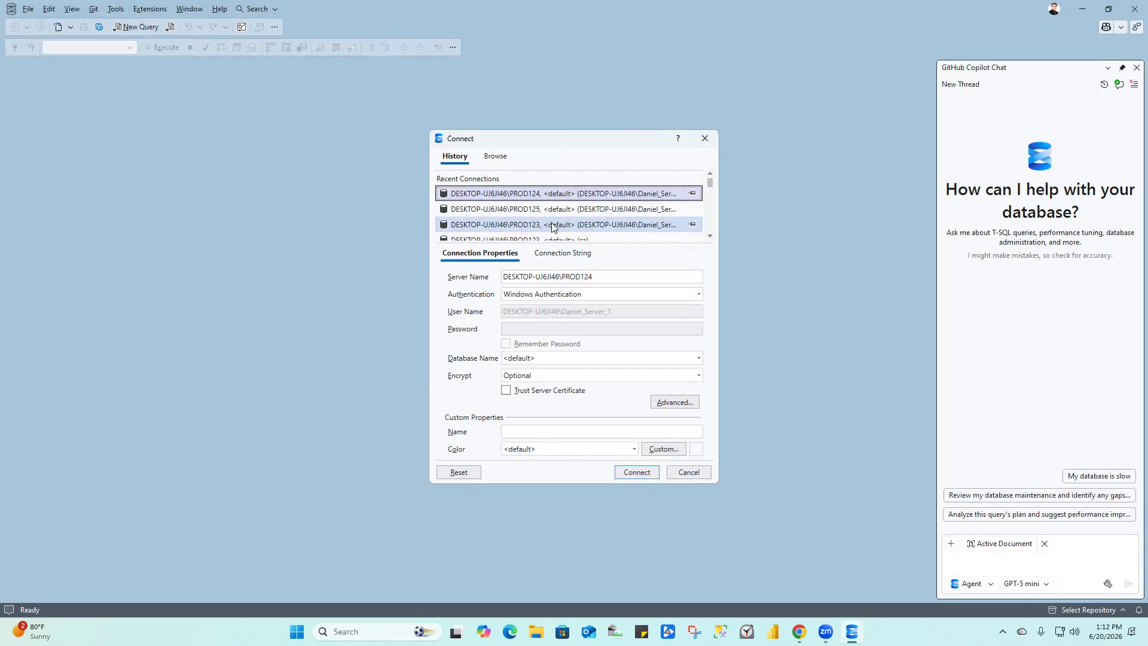
pyautogui.click(497, 158)
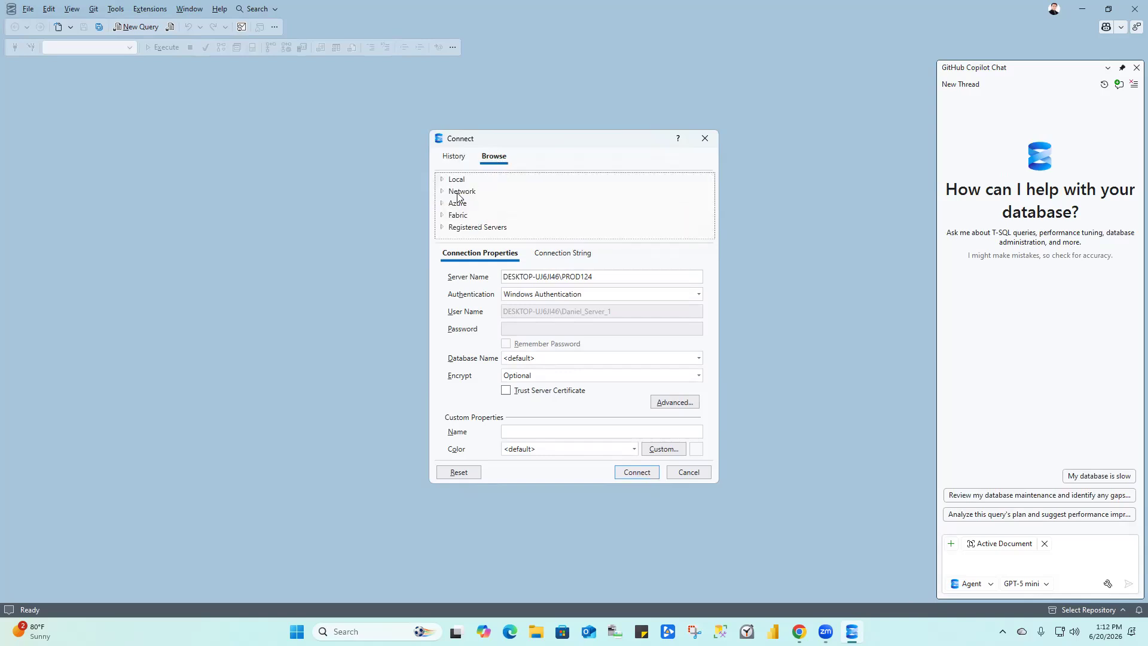
pyautogui.click(443, 180)
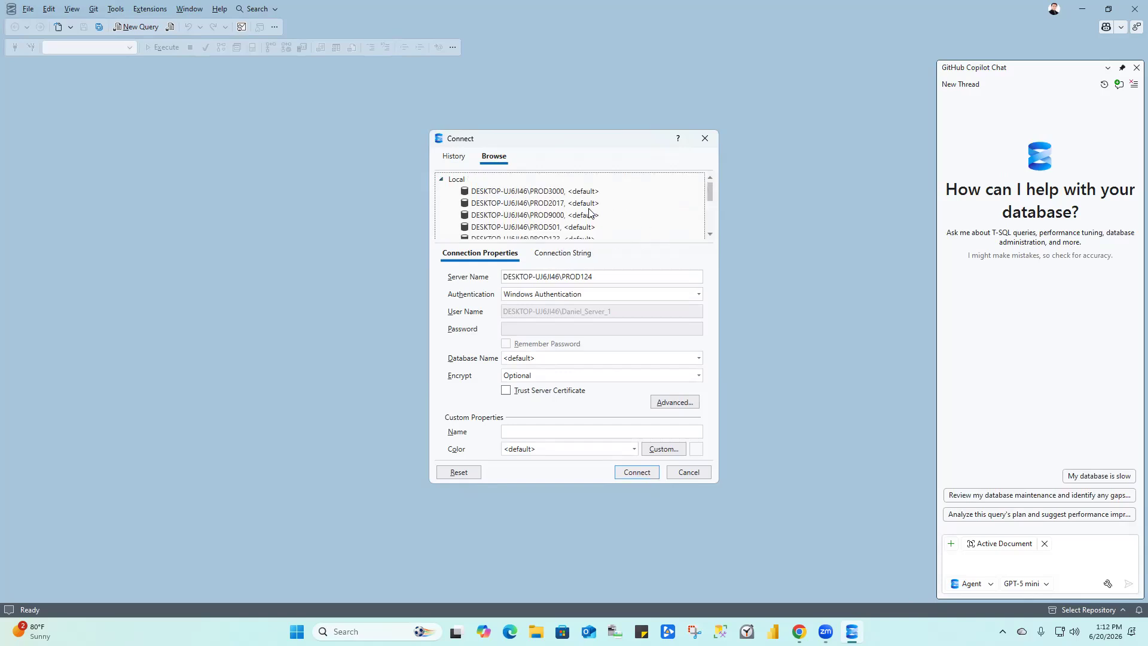
pyautogui.scroll(-2, 565, 212)
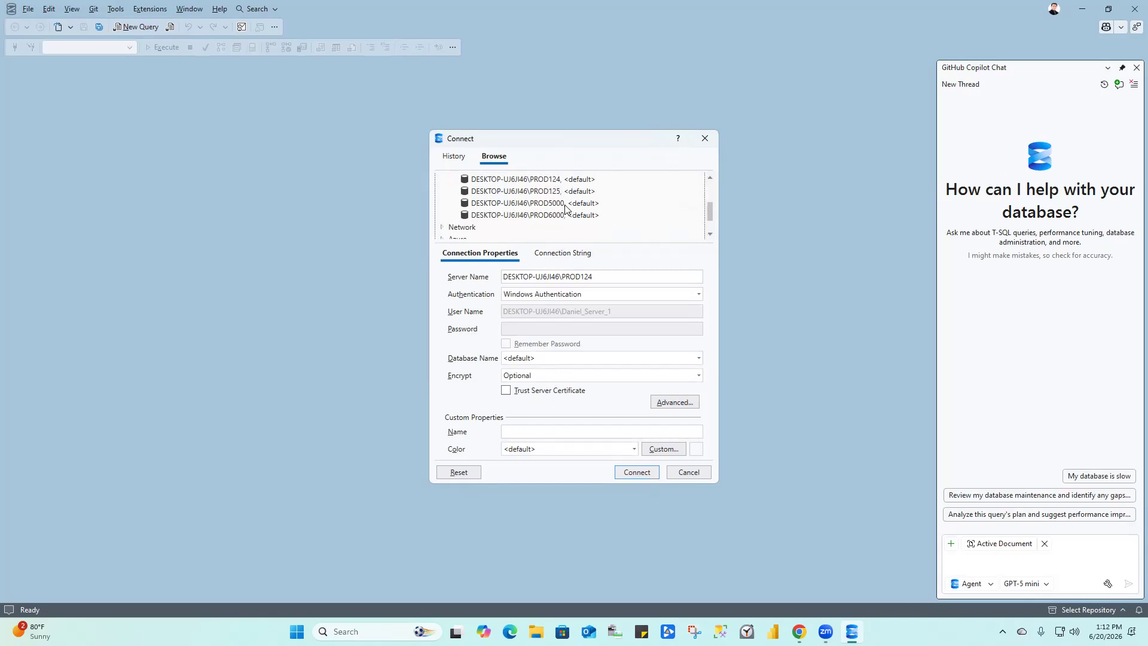
pyautogui.click(530, 217)
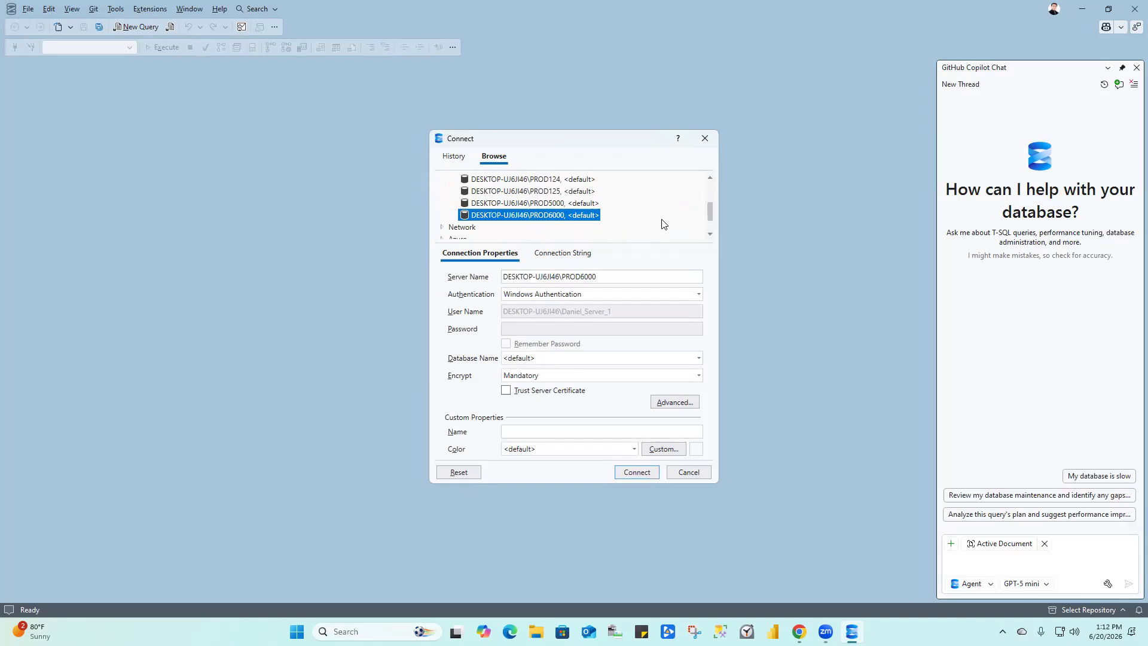
pyautogui.scroll(2, 663, 225)
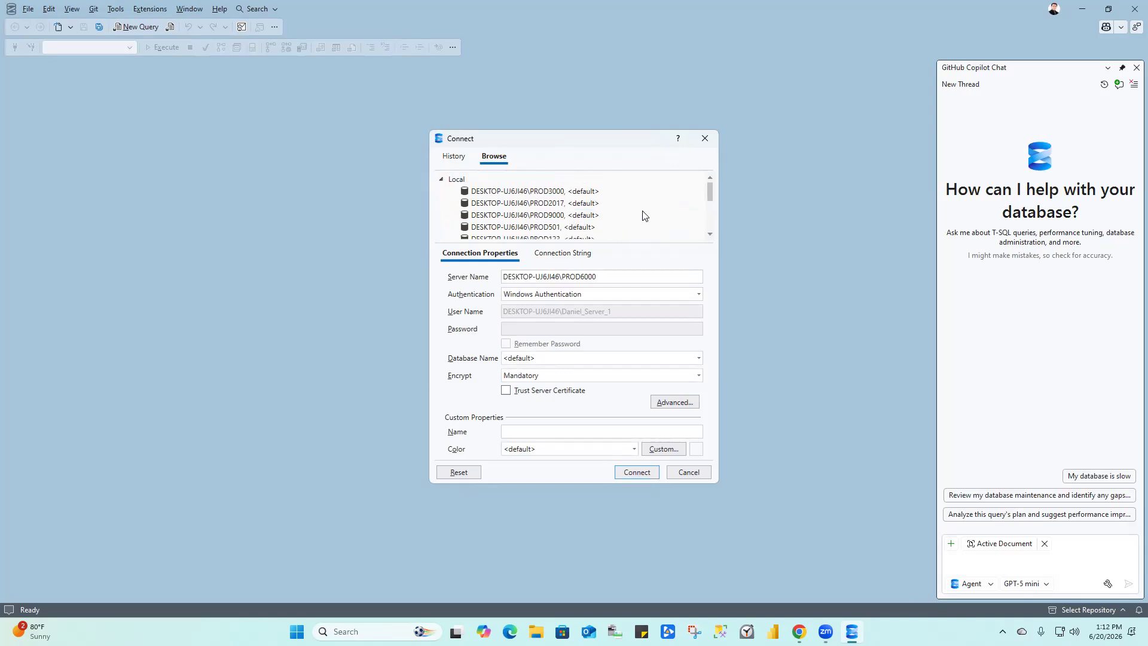
pyautogui.scroll(-3, 640, 216)
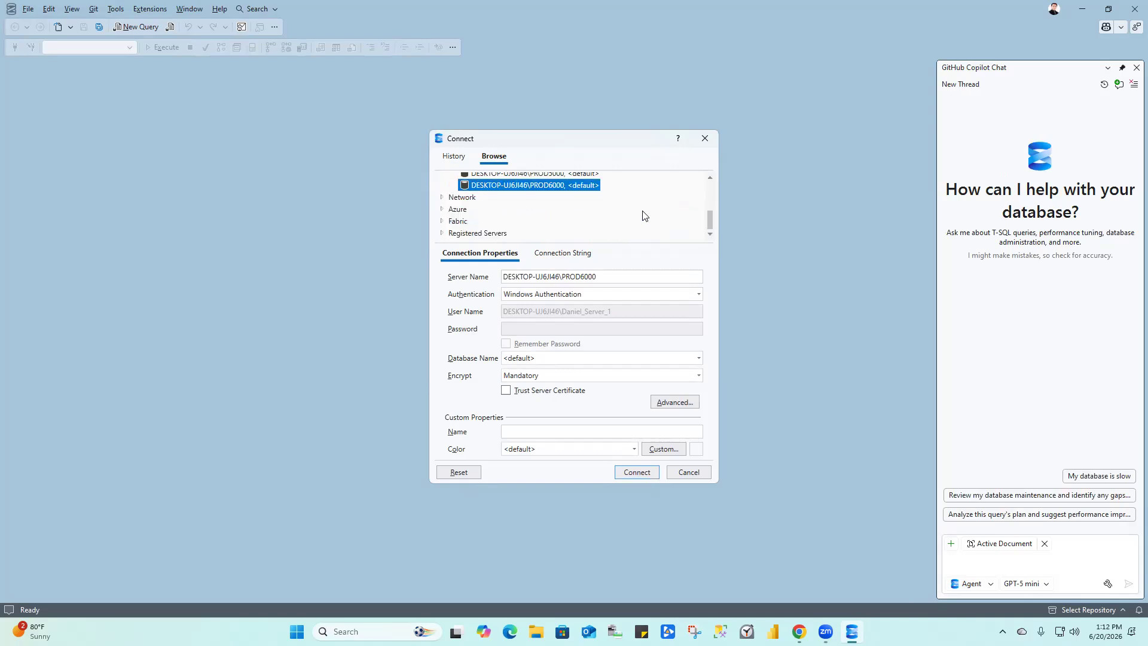
# Try to connect to the PROD6000 instance with Windows Authentication and Mandatory encryption.
pyautogui.doubleClick(557, 187)
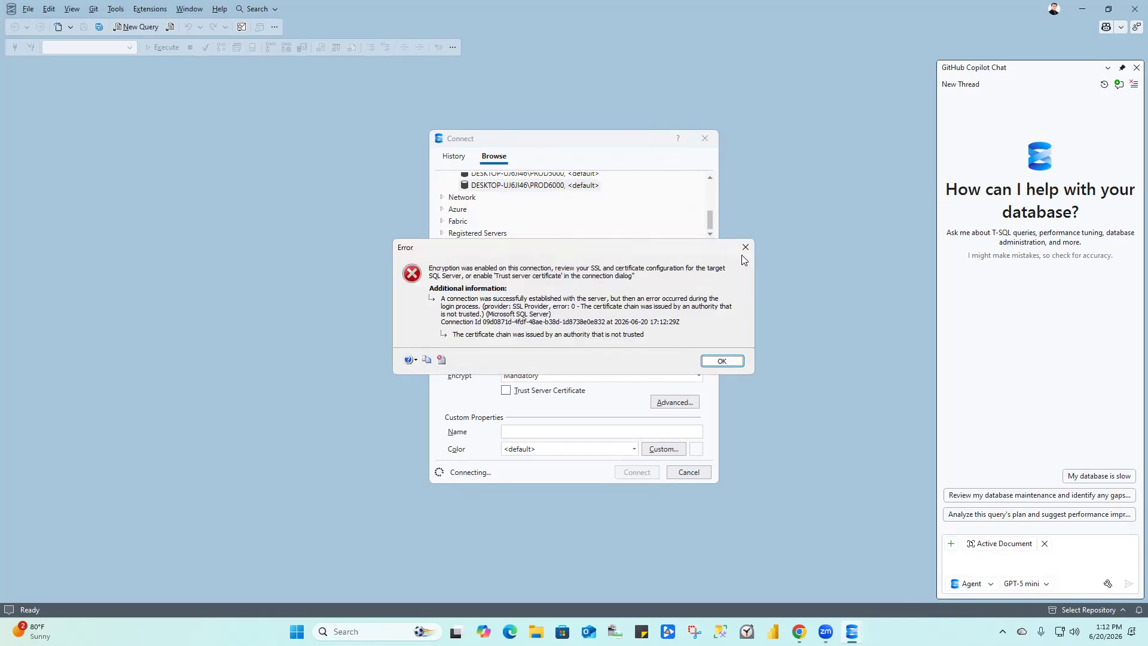
pyautogui.click(743, 250)
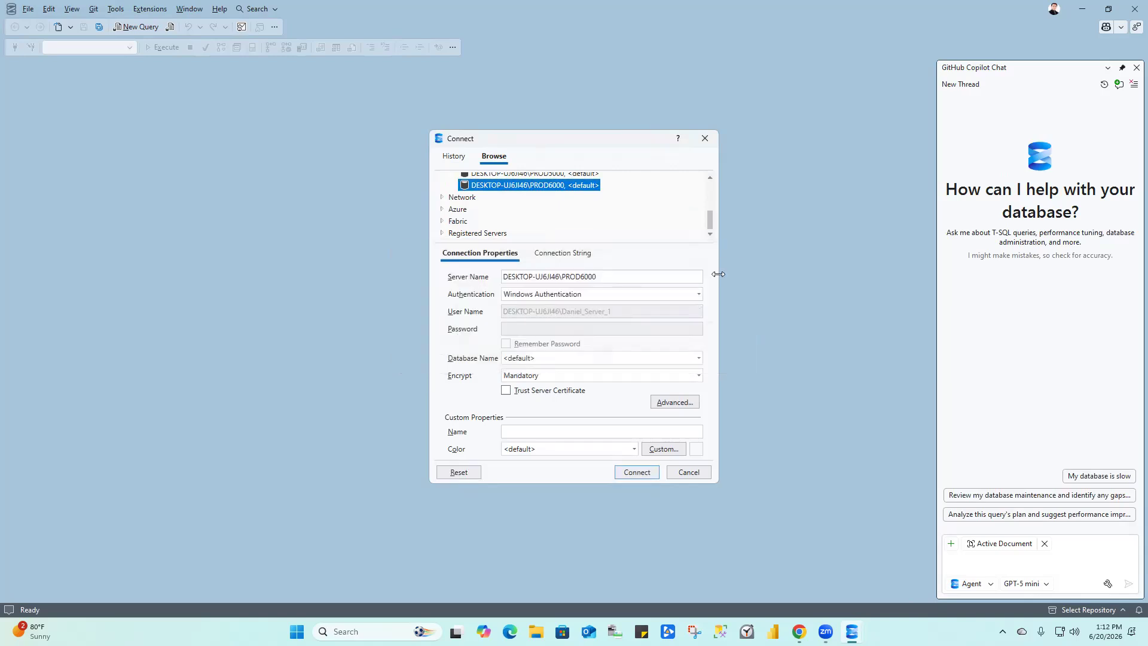
pyautogui.click(506, 279)
pyautogui.moveTo(619, 276); pyautogui.dragTo(477, 273)
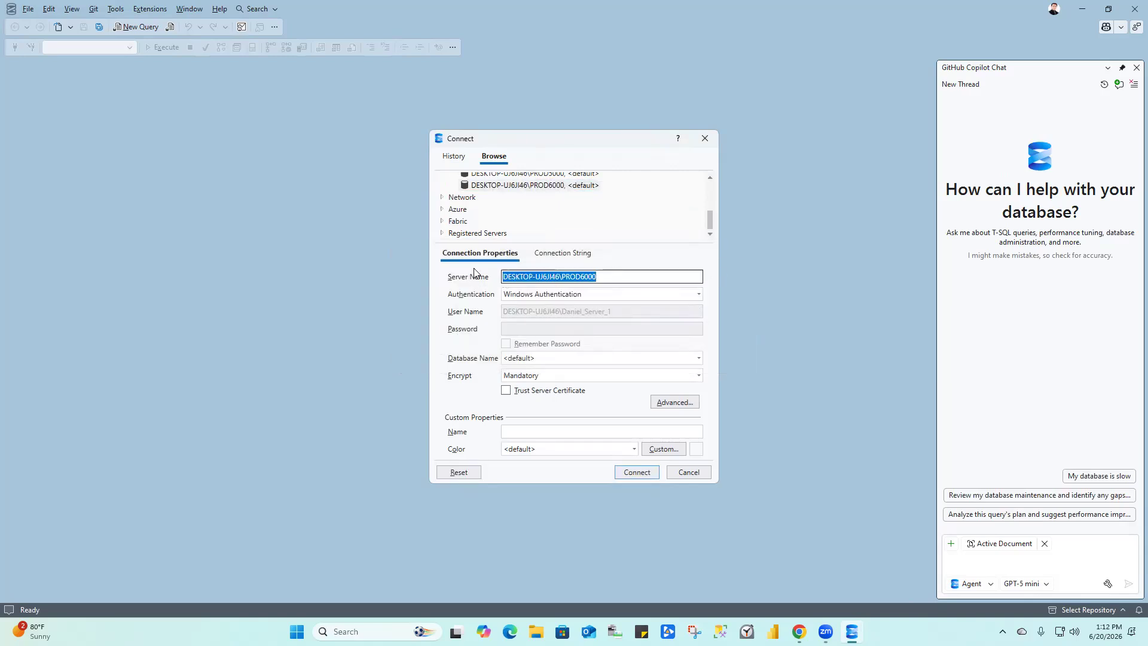
pyautogui.click(637, 473)
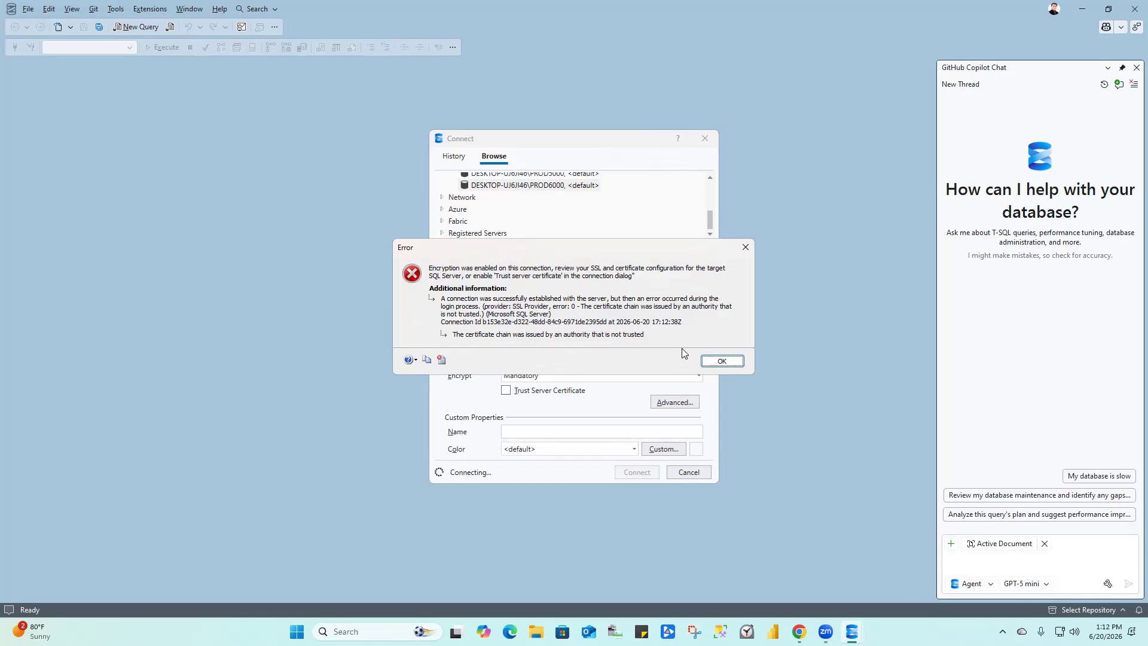
pyautogui.click(721, 362)
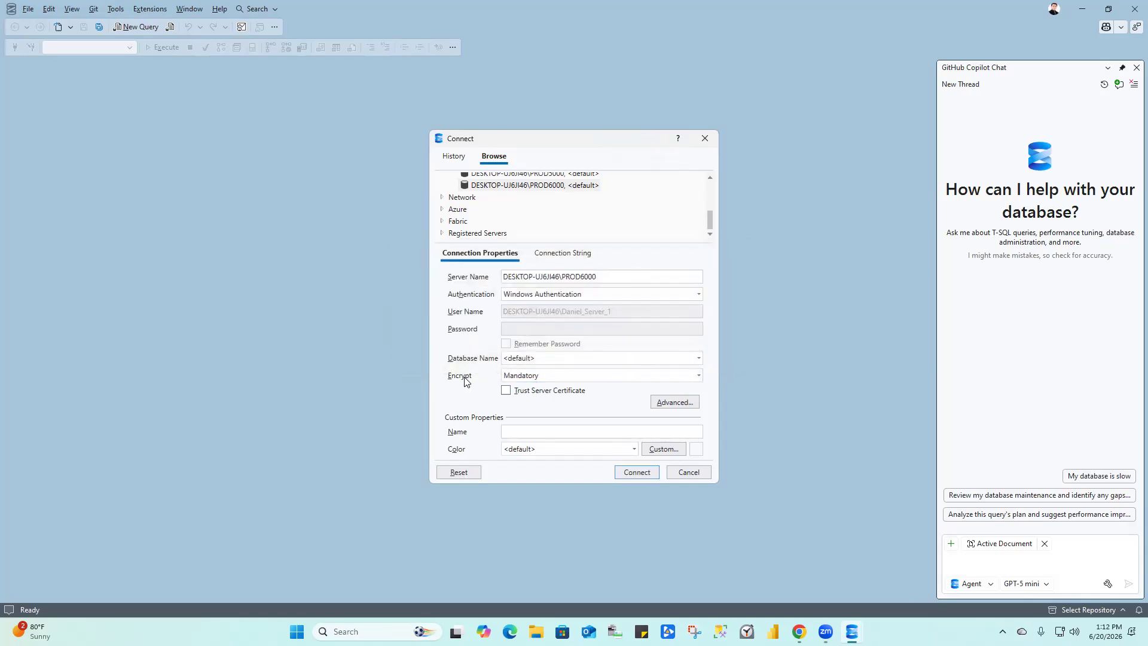
# Set the connection's encryption to Optional and connect to the PROD6000 instance.
pyautogui.click(697, 377)
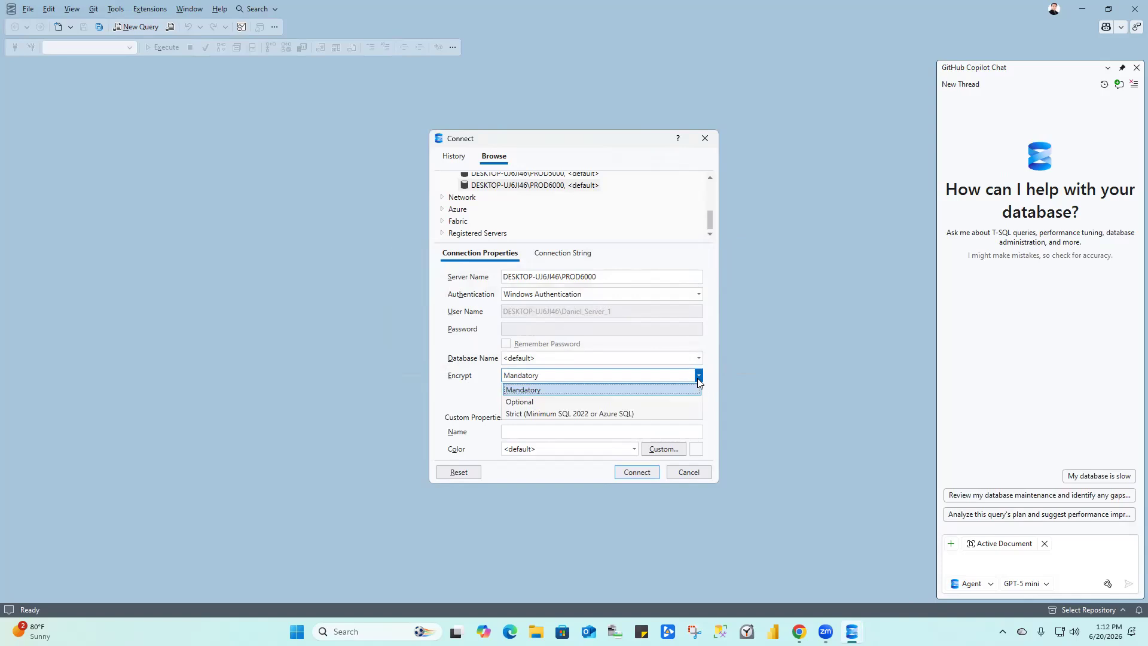
pyautogui.click(545, 402)
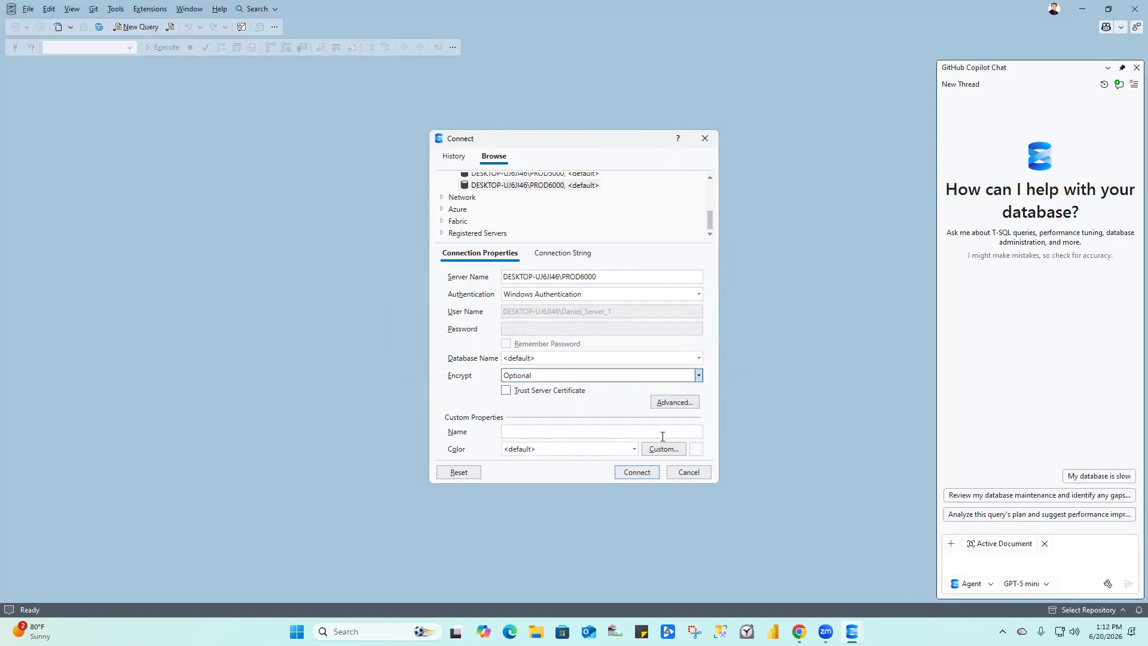
pyautogui.click(644, 474)
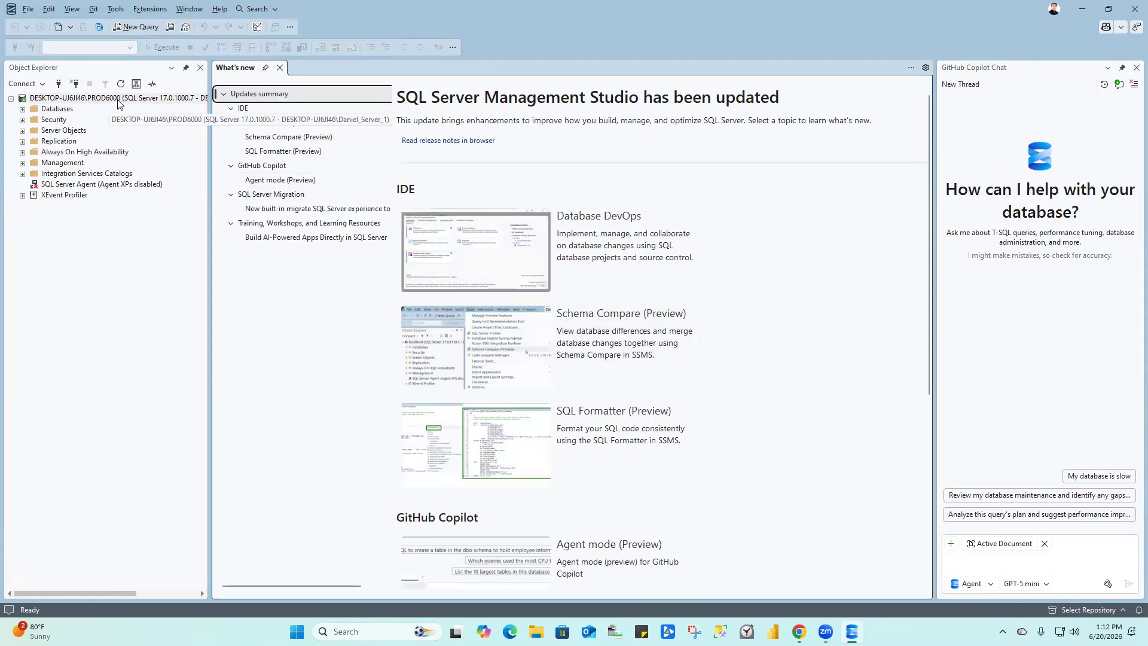
# Close the What's new page and expand the Databases folder of the PROD6000 instance.
pyautogui.click(281, 67)
pyautogui.click(280, 68)
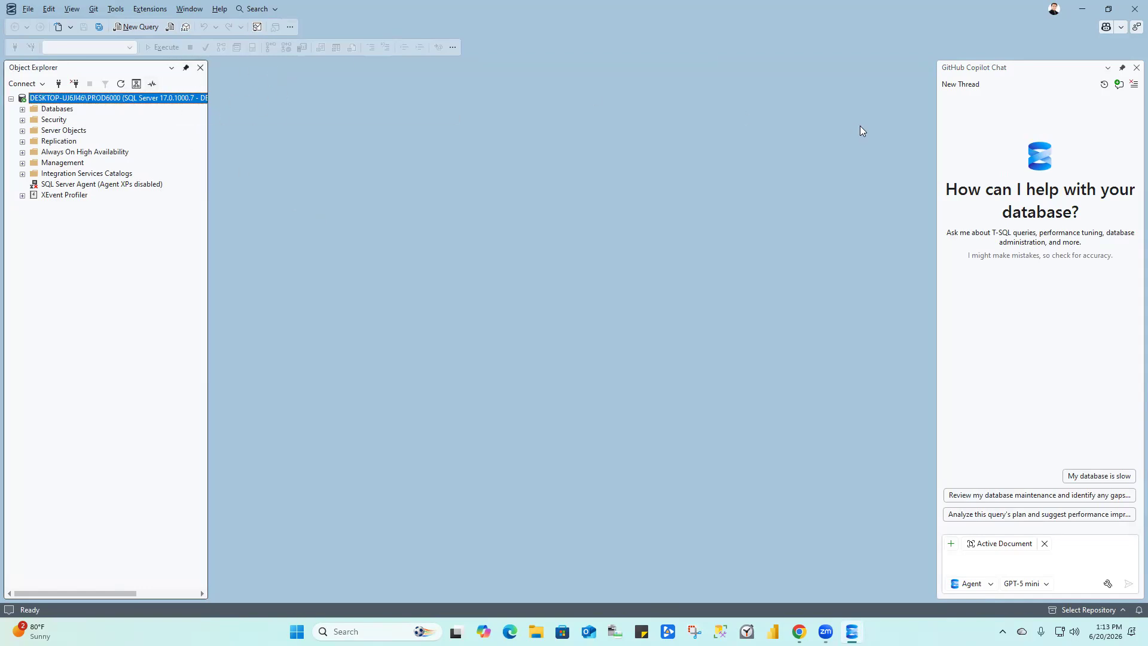
pyautogui.click(27, 110)
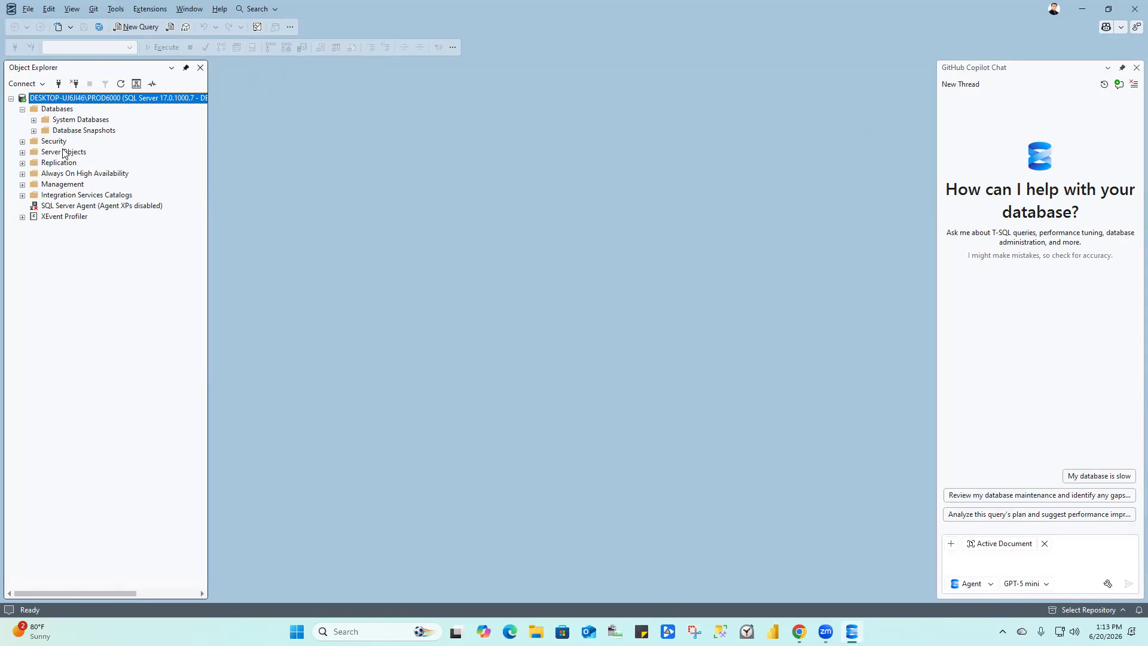